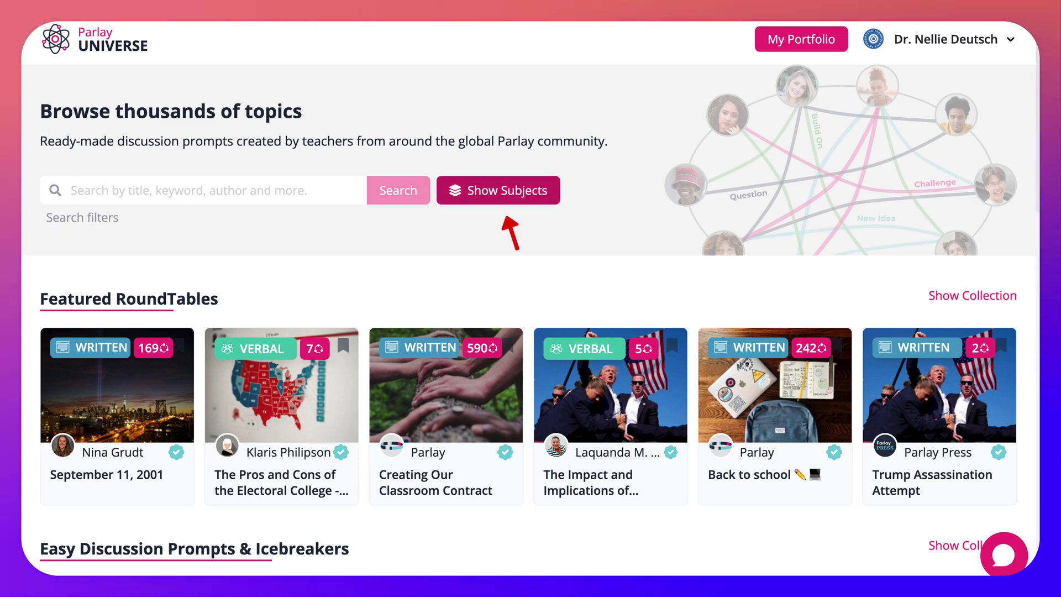
Step: View the list of available subjects and collections, then close it
{"action": "left_click", "coordinate": [498, 190]}
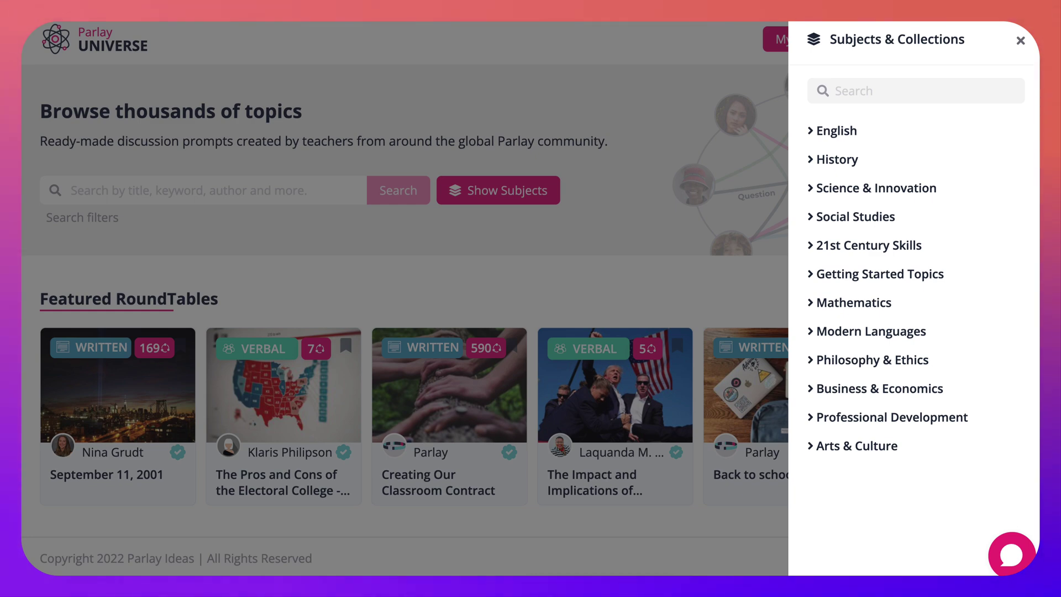
{"action": "key", "text": "Escape"}
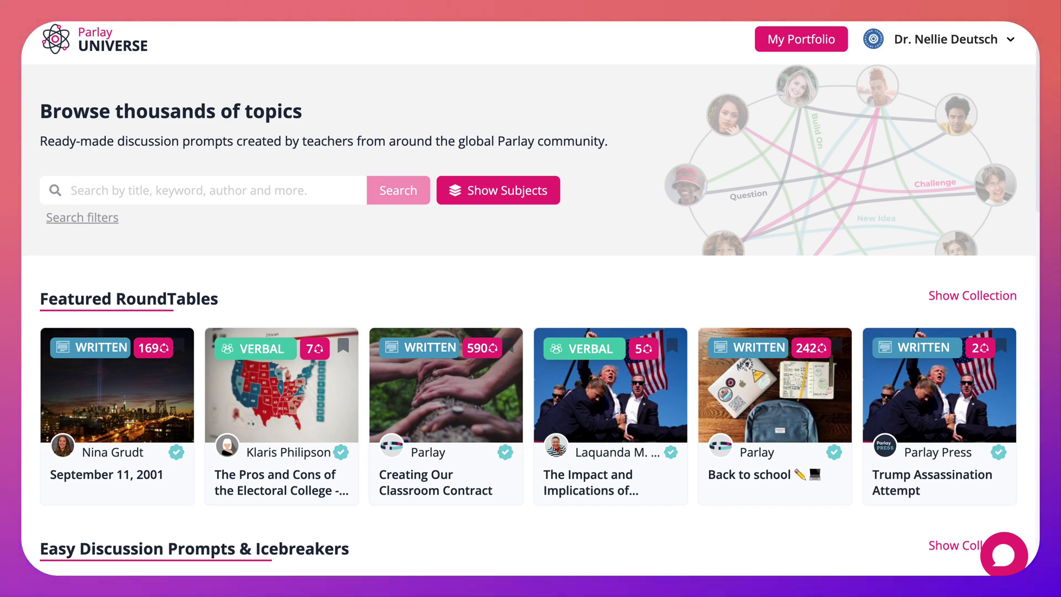
Step: Examine the advanced search filter options for type, grades, tags and skills without applying any
{"action": "left_click", "coordinate": [82, 217]}
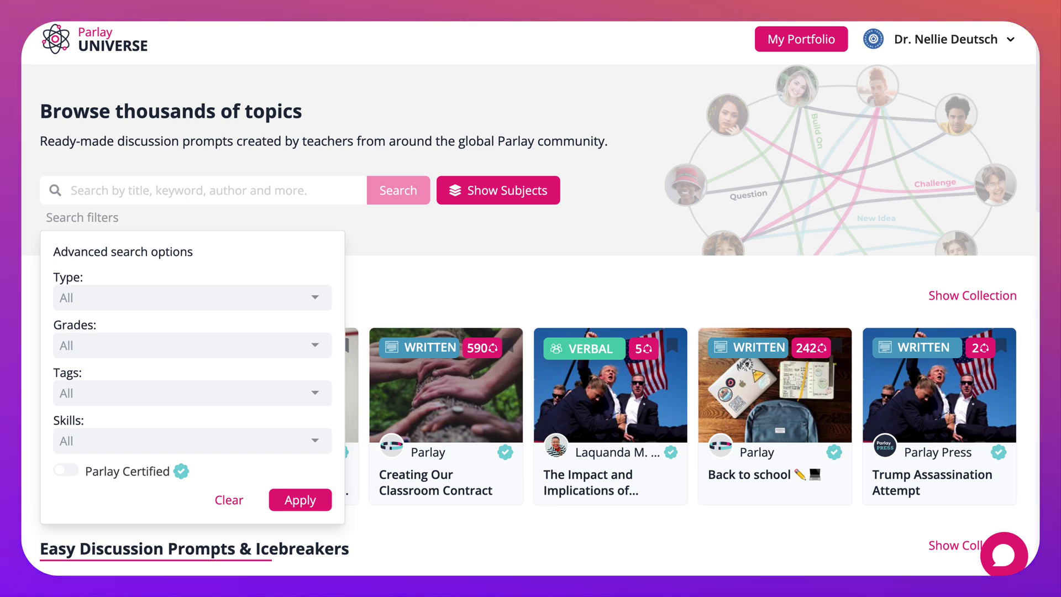
{"action": "left_click", "coordinate": [192, 297]}
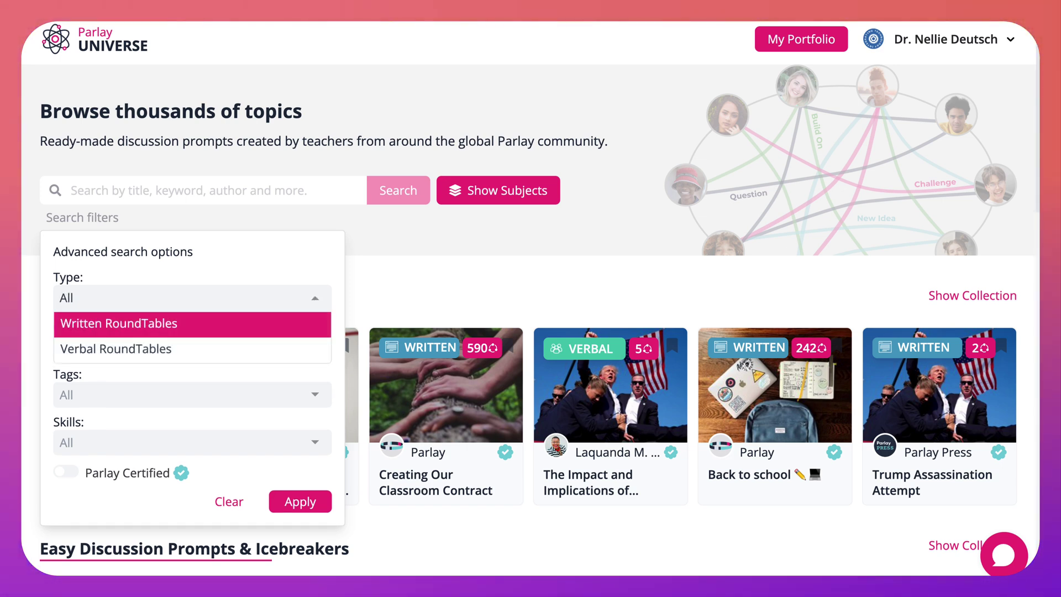
{"action": "key", "text": "Down"}
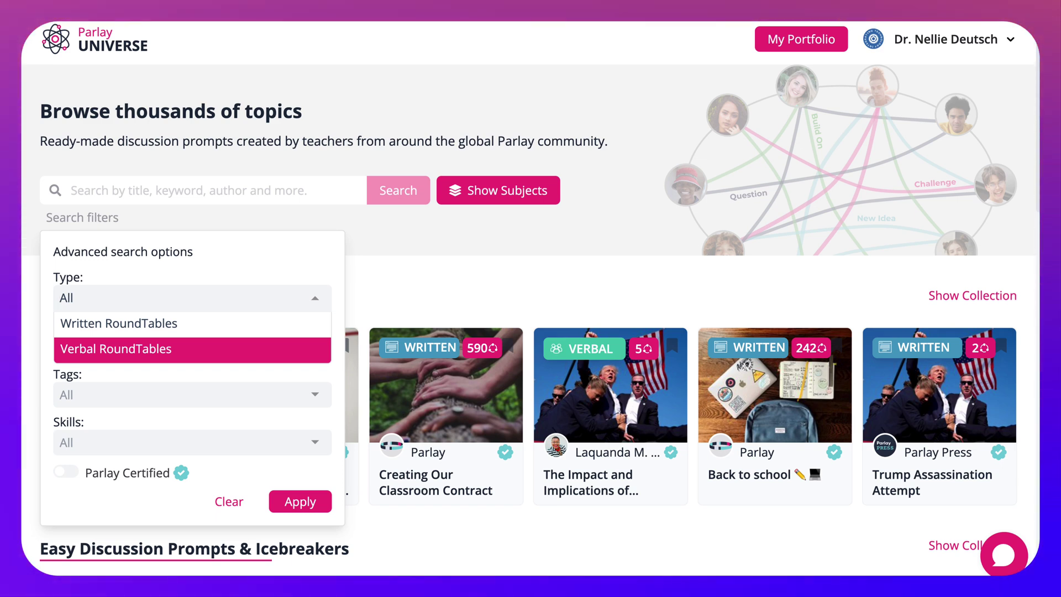
{"action": "key", "text": "Tab"}
{"action": "key", "text": "Down"}
{"action": "key", "text": "Down"}
{"action": "key", "text": "Down"}
{"action": "key", "text": "Down"}
{"action": "key", "text": "Down"}
{"action": "key", "text": "Down"}
{"action": "key", "text": "Down"}
{"action": "key", "text": "Down"}
{"action": "key", "text": "Down"}
{"action": "key", "text": "Down"}
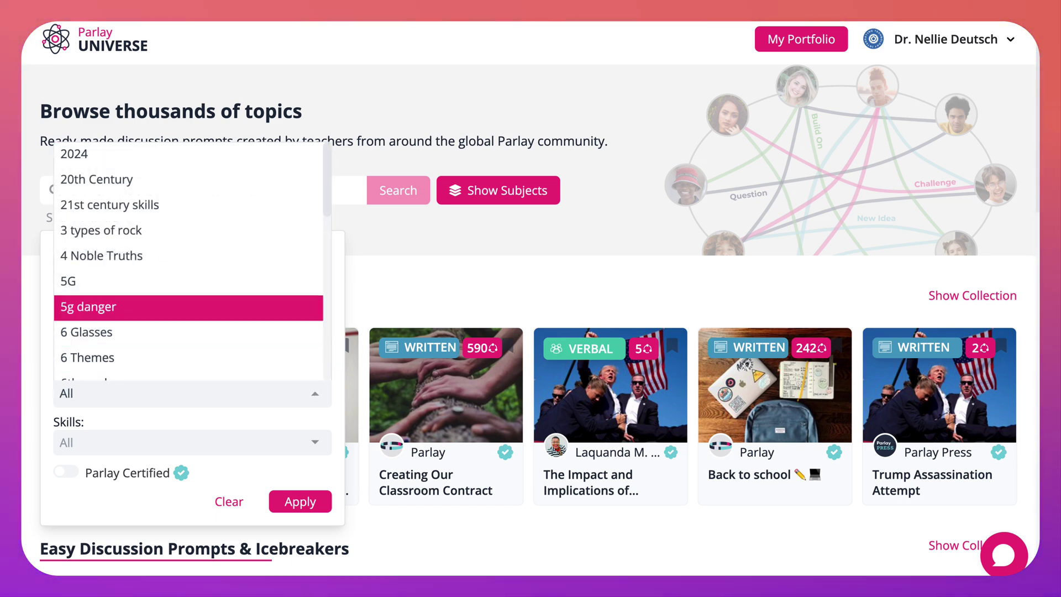
{"action": "key", "text": "Tab"}
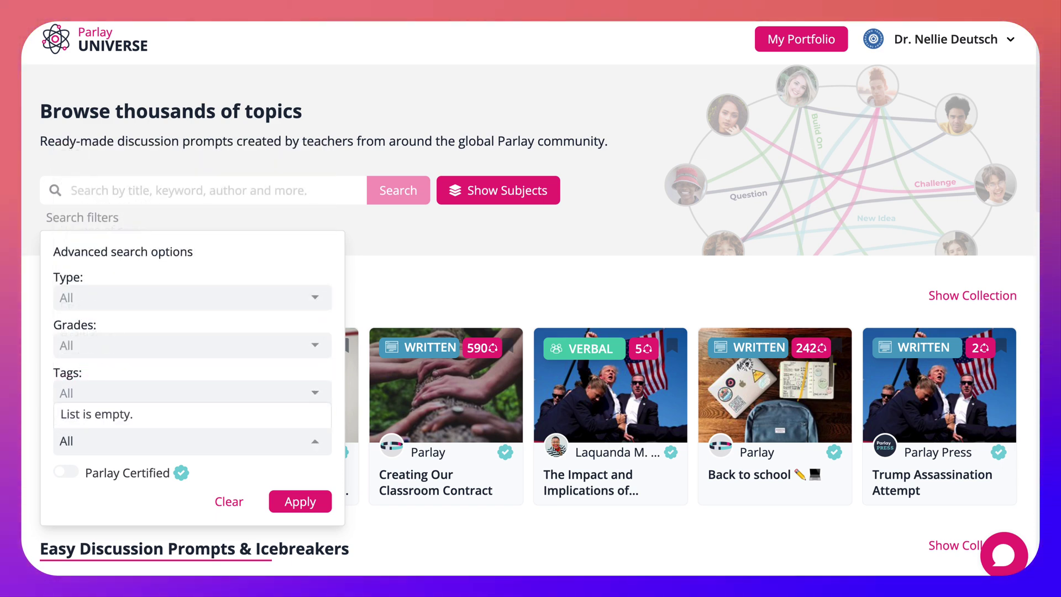
{"action": "scroll", "coordinate": [529, 298], "scroll_direction": "down", "scroll_amount": 2}
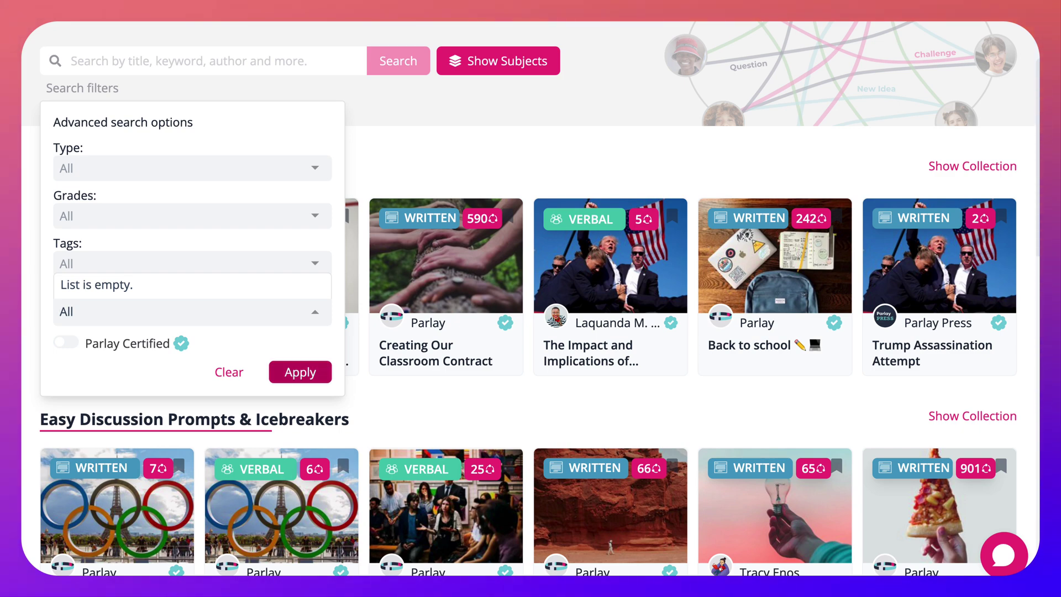
{"action": "scroll", "coordinate": [530, 299], "scroll_direction": "up", "scroll_amount": 2}
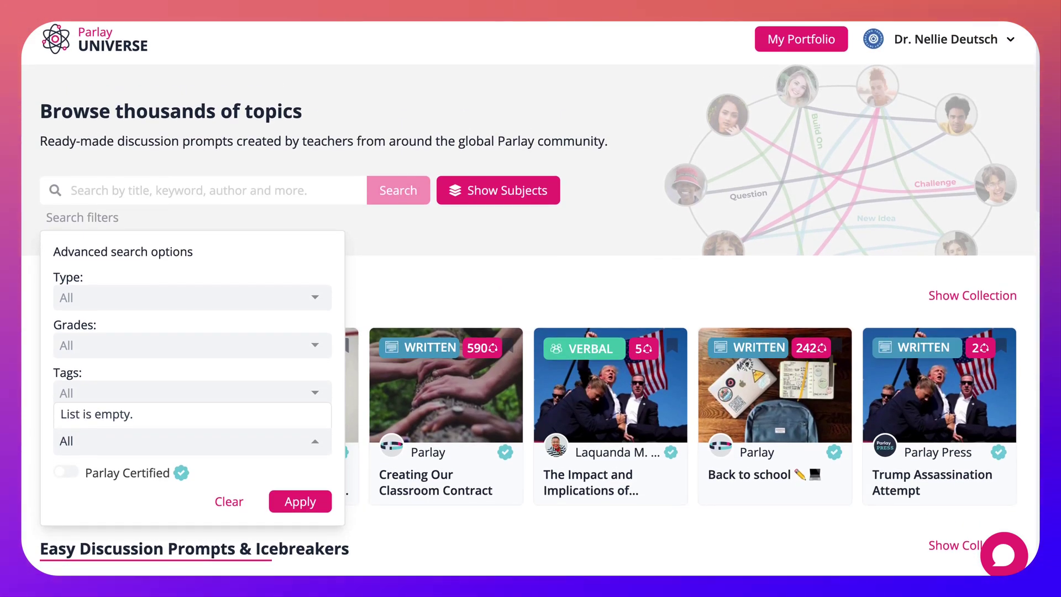
Step: Open the Professional Development collection from the subjects list and browse its RoundTable topics
{"action": "left_click", "coordinate": [498, 191]}
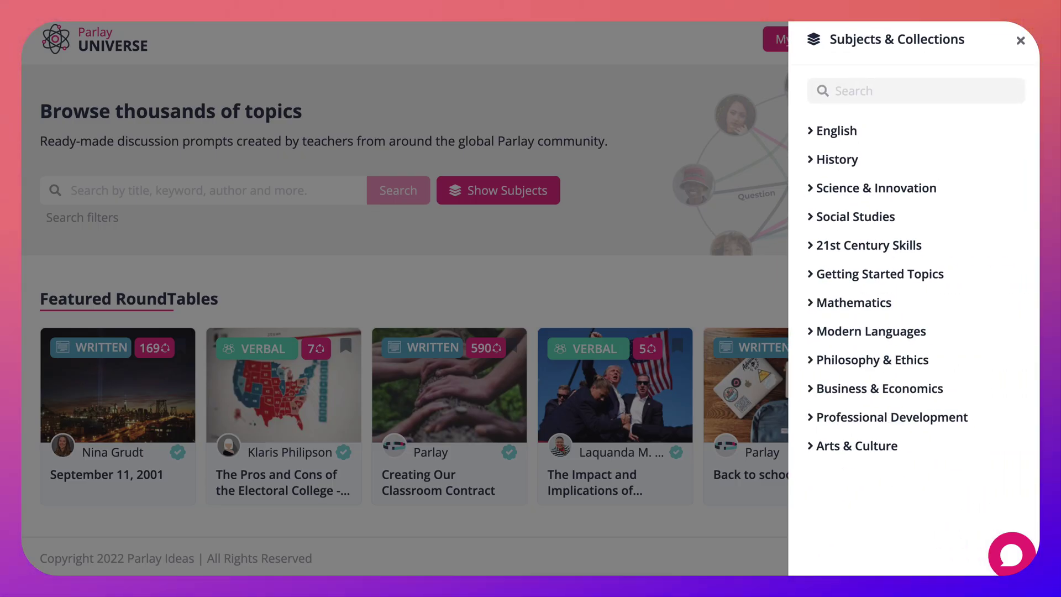
{"action": "left_click", "coordinate": [892, 417]}
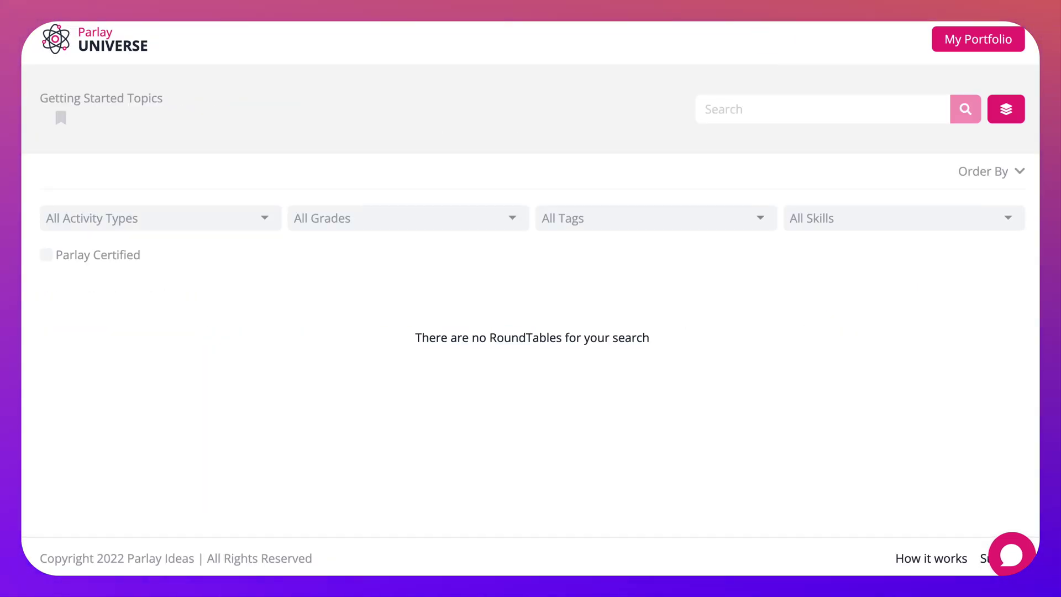
{"action": "scroll", "coordinate": [531, 309], "scroll_direction": "down", "scroll_amount": 3}
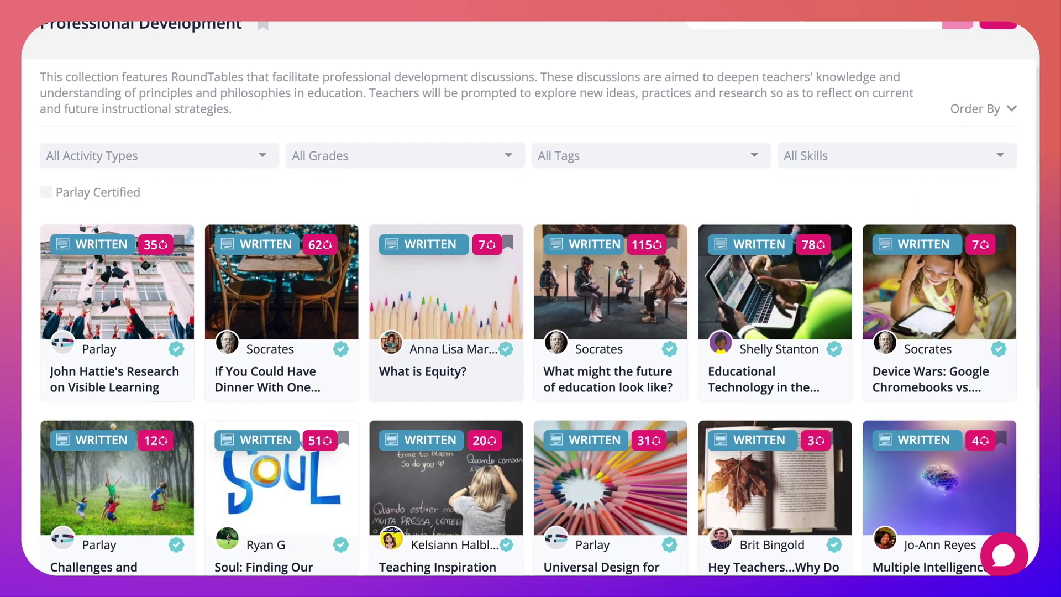
{"action": "scroll", "coordinate": [531, 310], "scroll_direction": "up", "scroll_amount": 2}
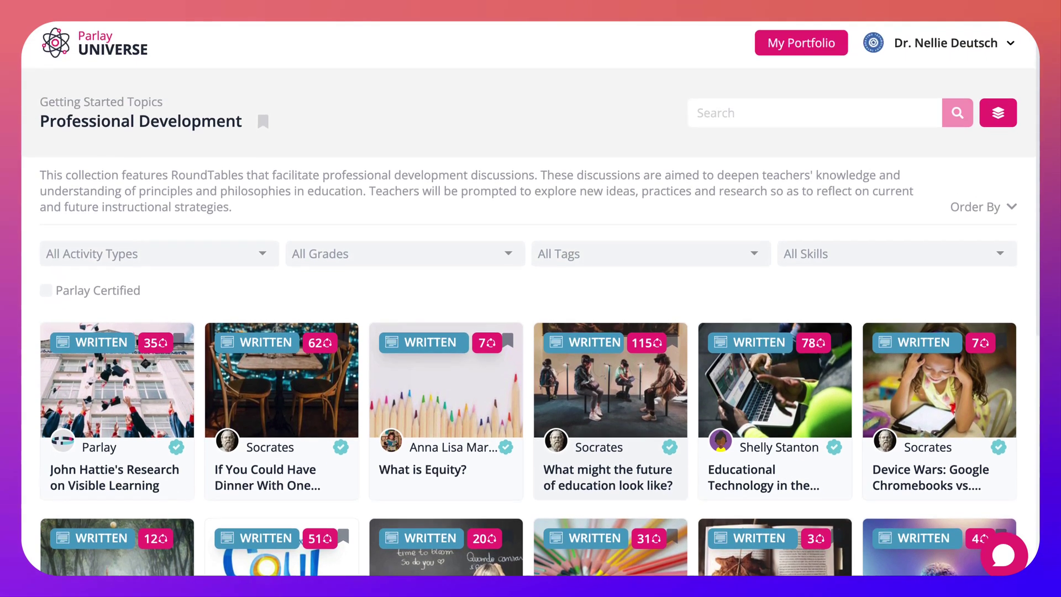
{"action": "scroll", "coordinate": [531, 310], "scroll_direction": "down", "scroll_amount": 4}
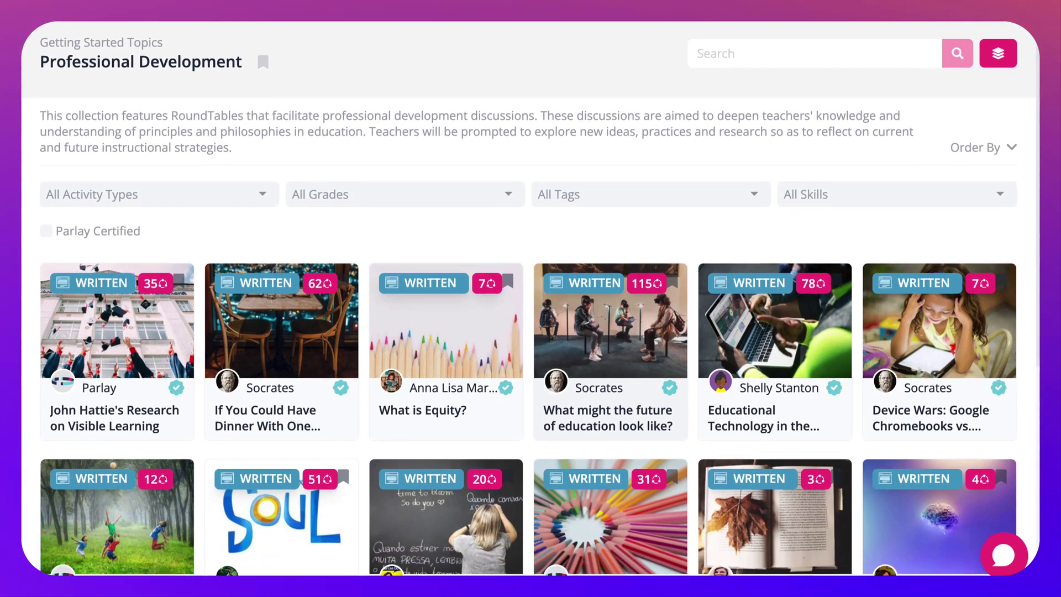
{"action": "scroll", "coordinate": [531, 309], "scroll_direction": "up", "scroll_amount": 1}
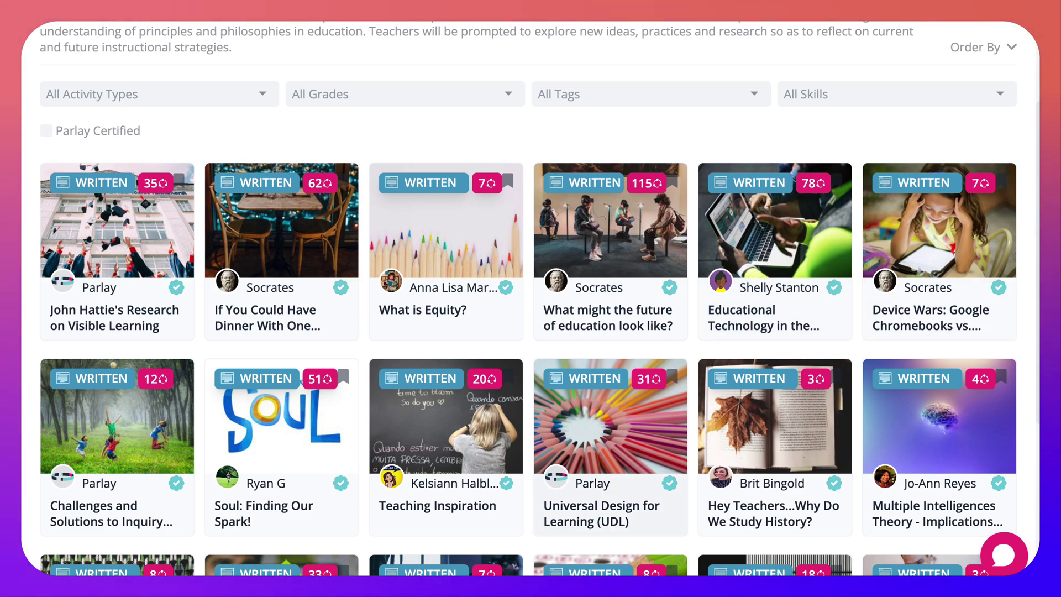
{"action": "scroll", "coordinate": [531, 299], "scroll_direction": "down", "scroll_amount": 2}
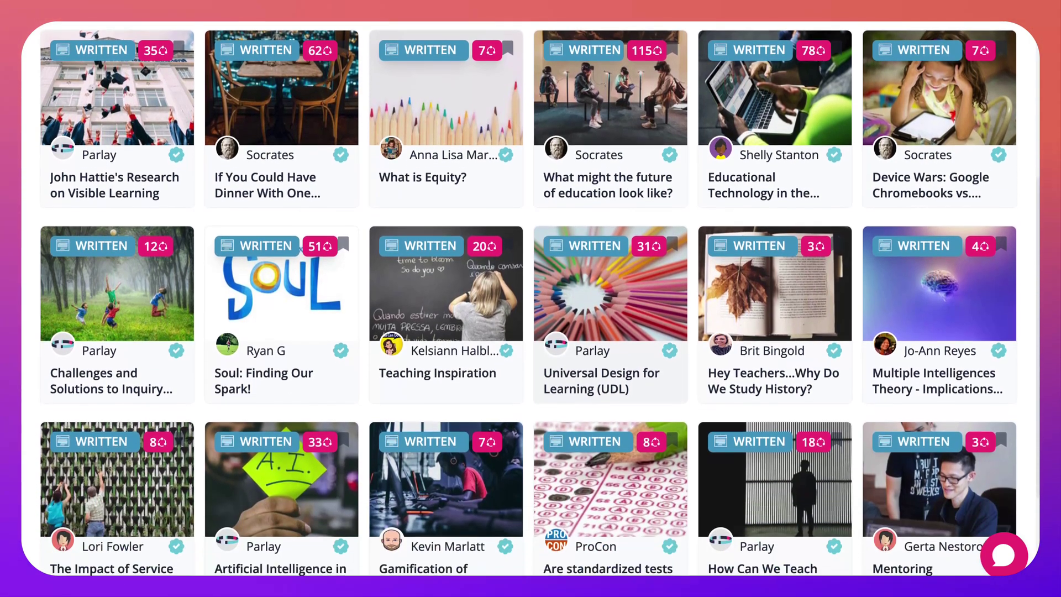
{"action": "scroll", "coordinate": [530, 298], "scroll_direction": "up", "scroll_amount": 1}
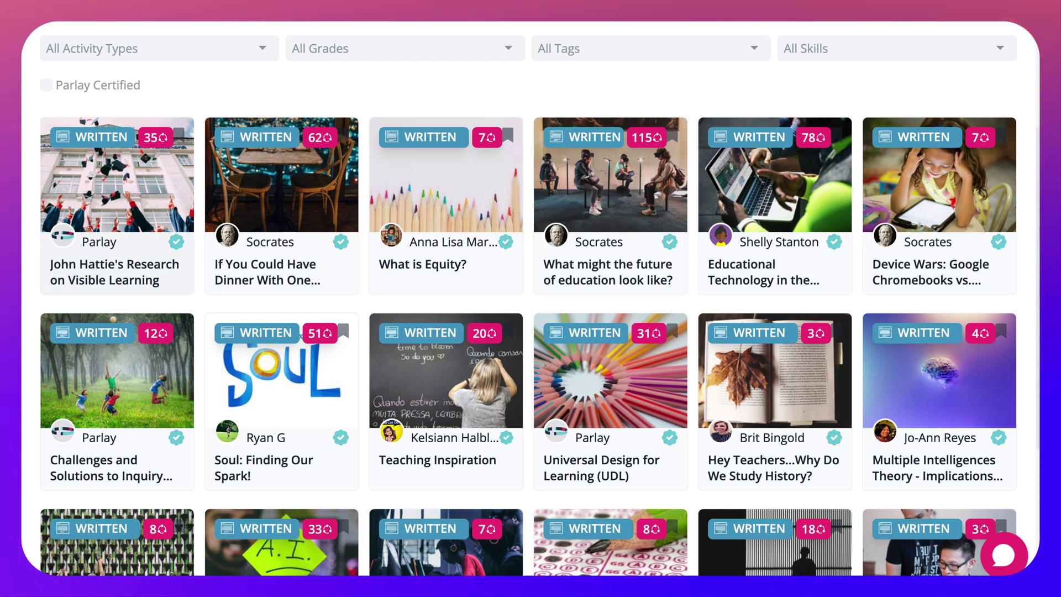
Step: Open the topic "John Hattie's Research on Visible Learning" and read through its learning goals, content, discussion questions and peer feedback
{"action": "left_click", "coordinate": [117, 205]}
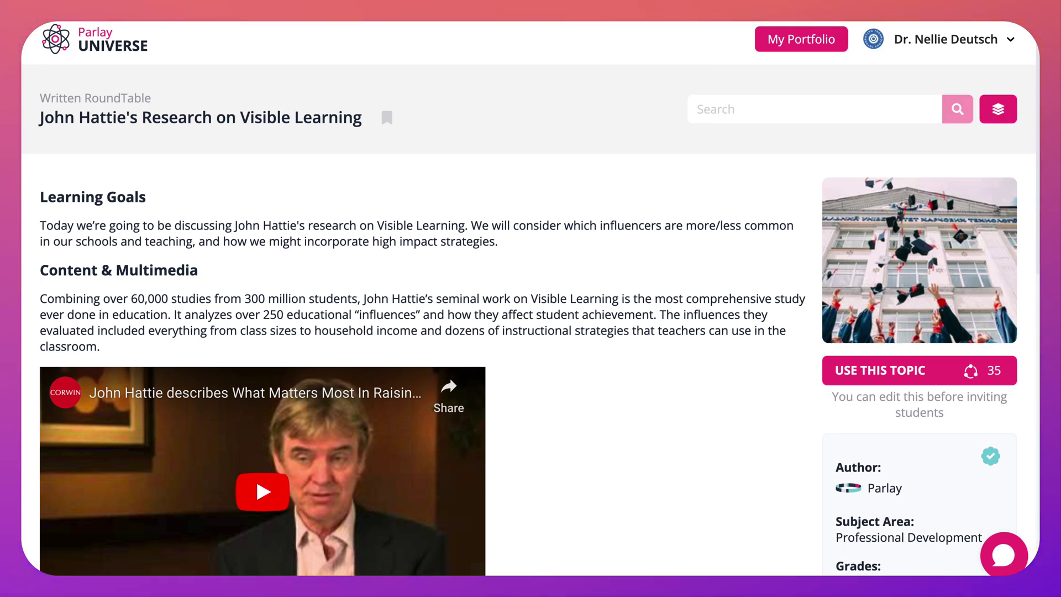
{"action": "scroll", "coordinate": [530, 299], "scroll_direction": "down", "scroll_amount": 1}
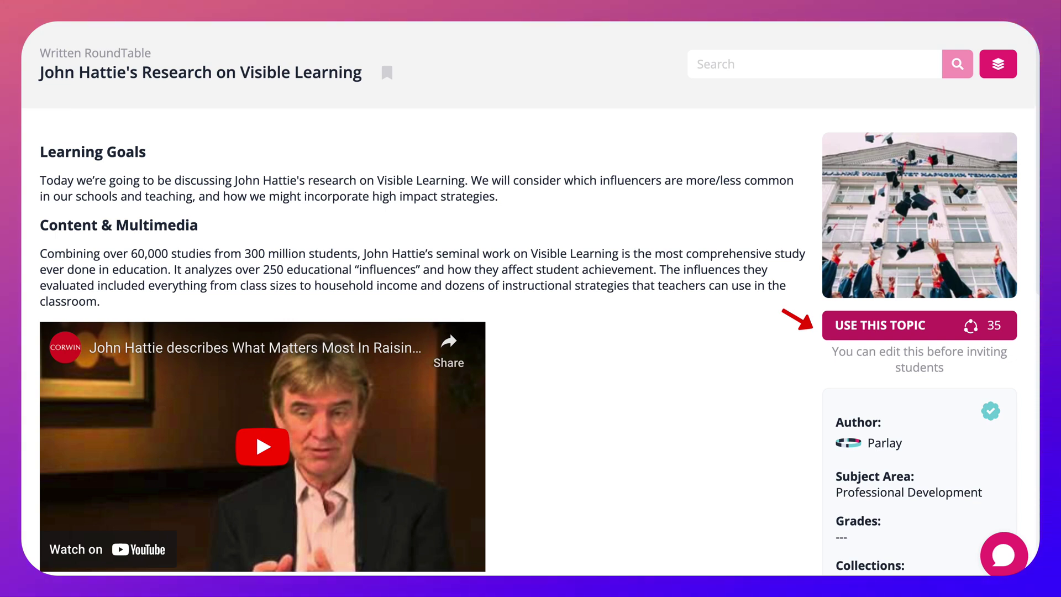
{"action": "scroll", "coordinate": [530, 343], "scroll_direction": "down", "scroll_amount": 1}
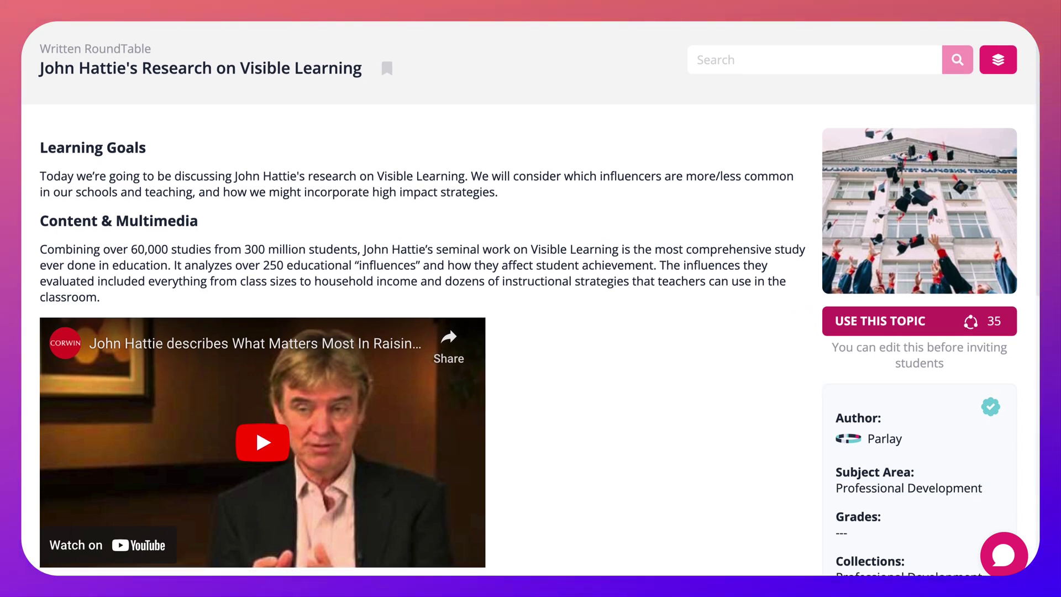
{"action": "scroll", "coordinate": [530, 342], "scroll_direction": "down", "scroll_amount": 1}
{"action": "scroll", "coordinate": [530, 343], "scroll_direction": "down", "scroll_amount": 1}
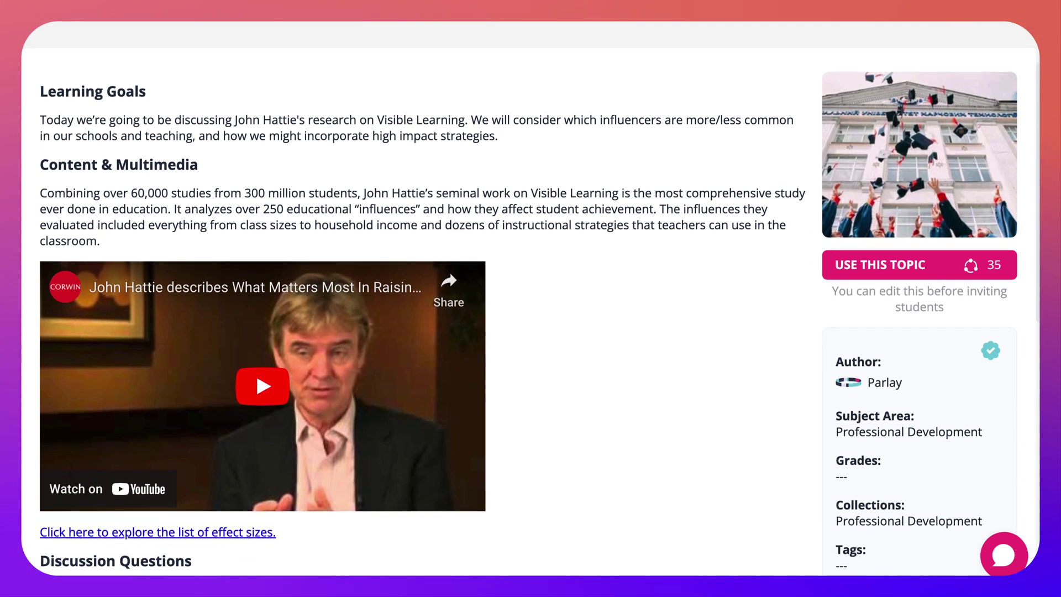
{"action": "scroll", "coordinate": [529, 301], "scroll_direction": "down", "scroll_amount": 3}
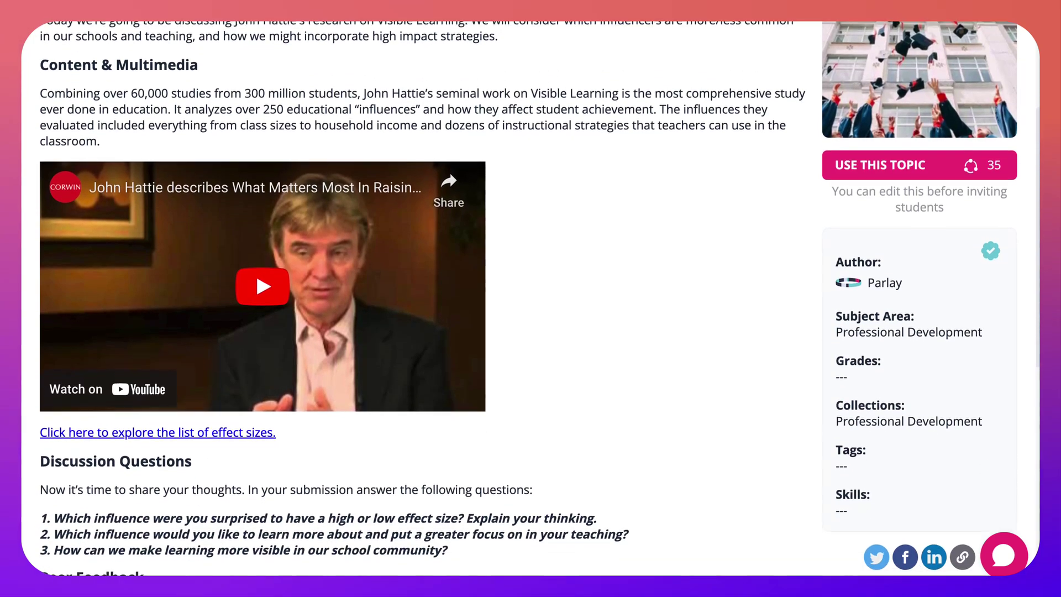
{"action": "scroll", "coordinate": [529, 301], "scroll_direction": "down", "scroll_amount": 3}
{"action": "scroll", "coordinate": [387, 298], "scroll_direction": "down", "scroll_amount": 1}
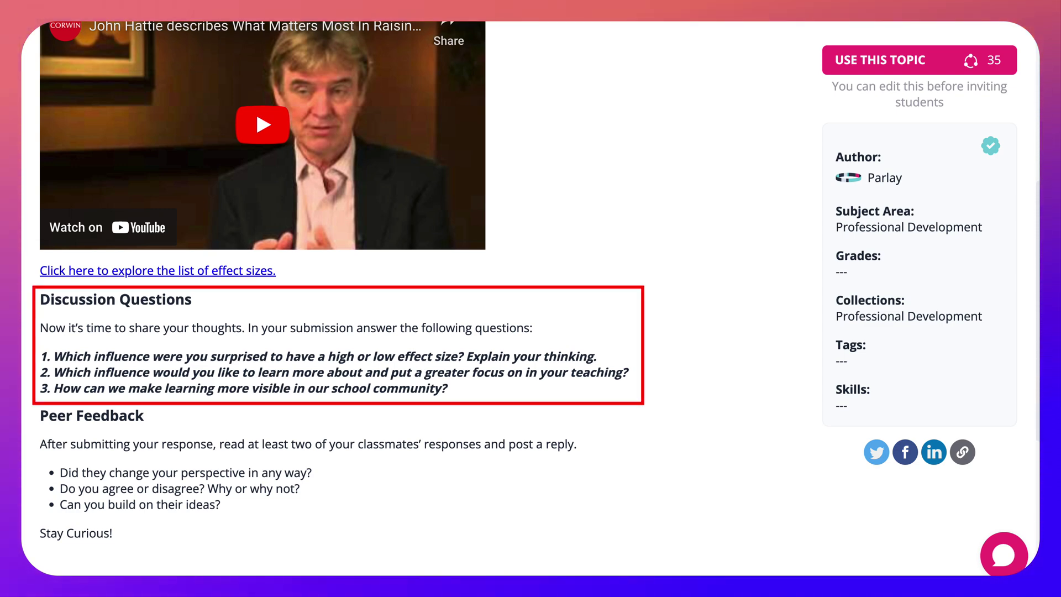
Step: Use this topic to create a RoundTable for the AI for ELT Introduction course
{"action": "scroll", "coordinate": [420, 298], "scroll_direction": "up", "scroll_amount": 4}
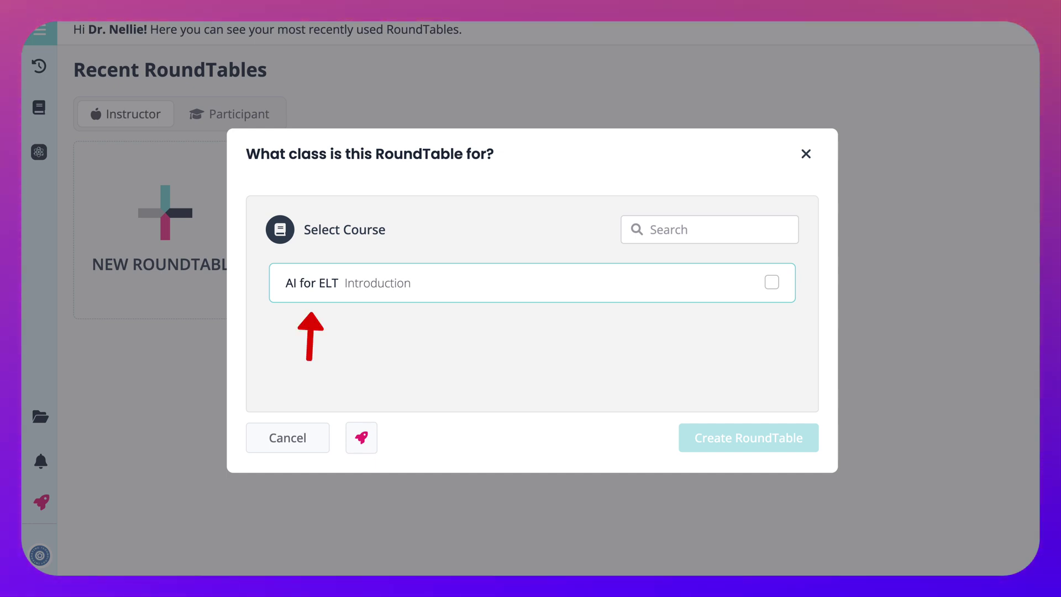
{"action": "left_click", "coordinate": [771, 282]}
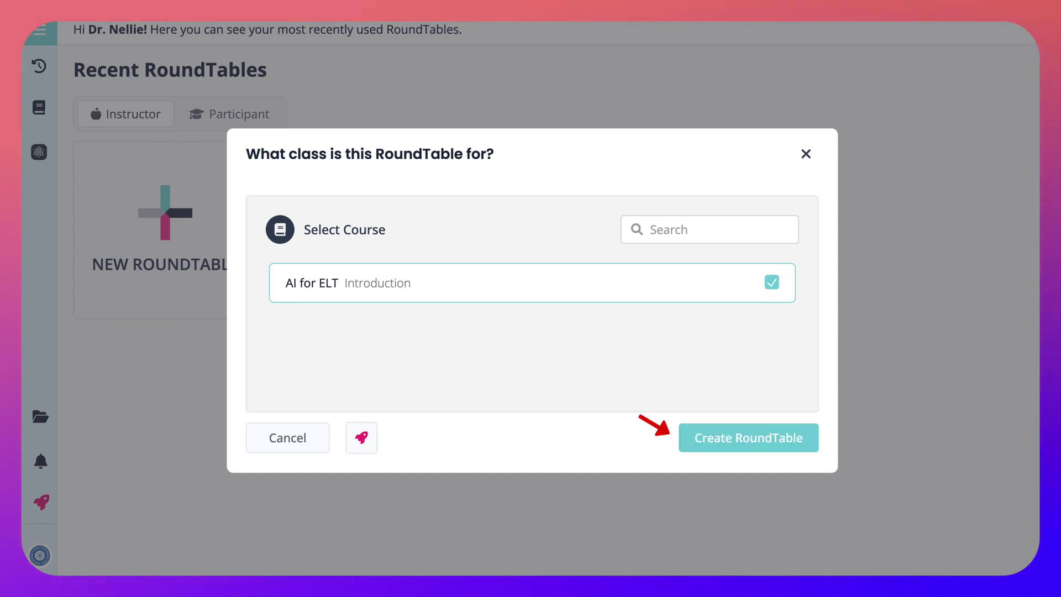
{"action": "left_click", "coordinate": [748, 437]}
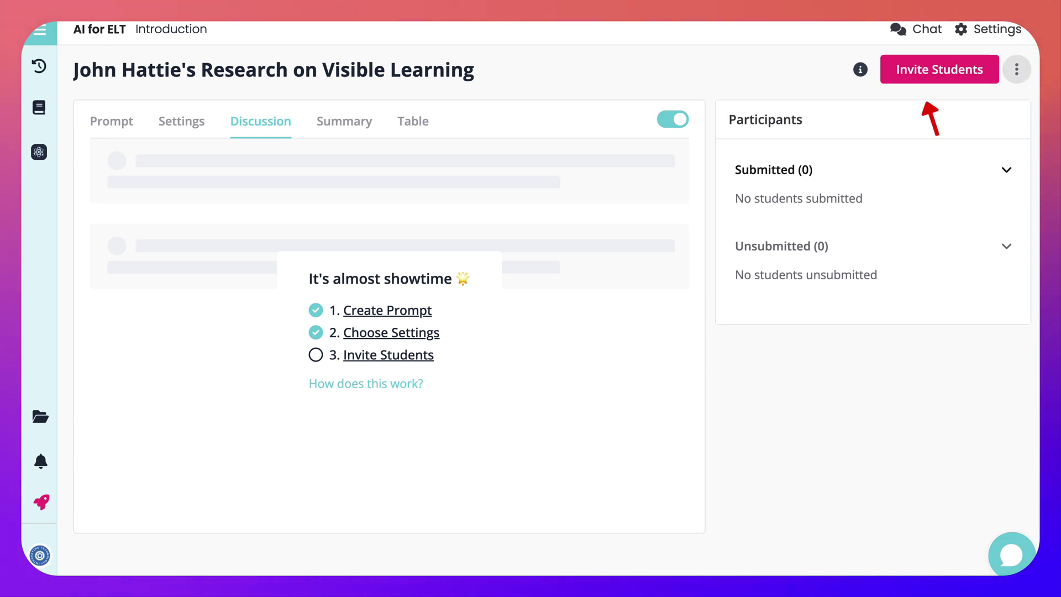
Step: View the RoundTable's additional actions and examine the learning management systems available under the course's integrations
{"action": "left_click", "coordinate": [1016, 69]}
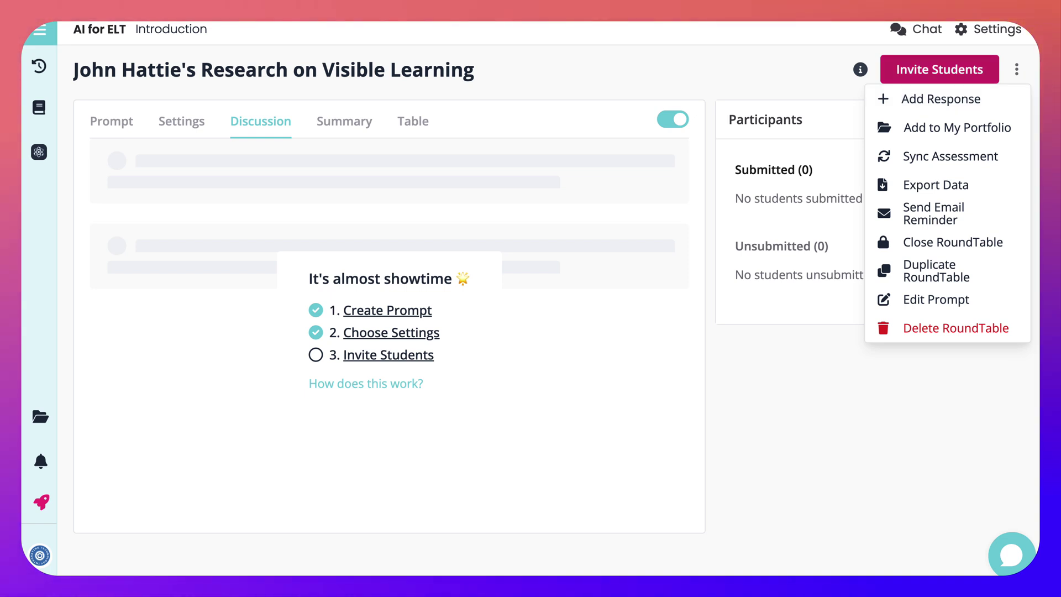
{"action": "left_click", "coordinate": [939, 69]}
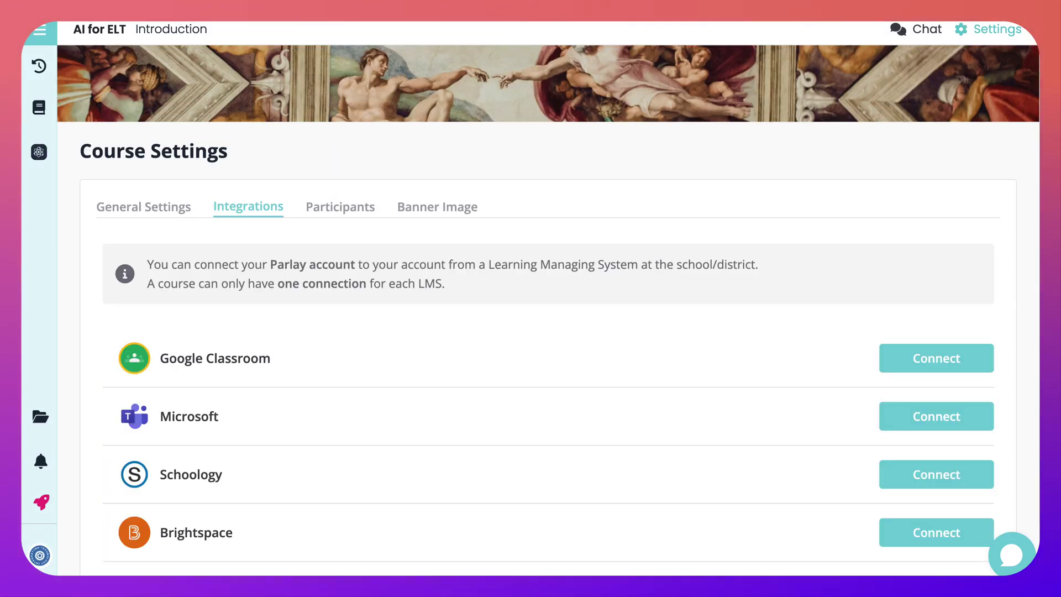
{"action": "scroll", "coordinate": [548, 310], "scroll_direction": "down", "scroll_amount": 1}
{"action": "scroll", "coordinate": [547, 309], "scroll_direction": "down", "scroll_amount": 1}
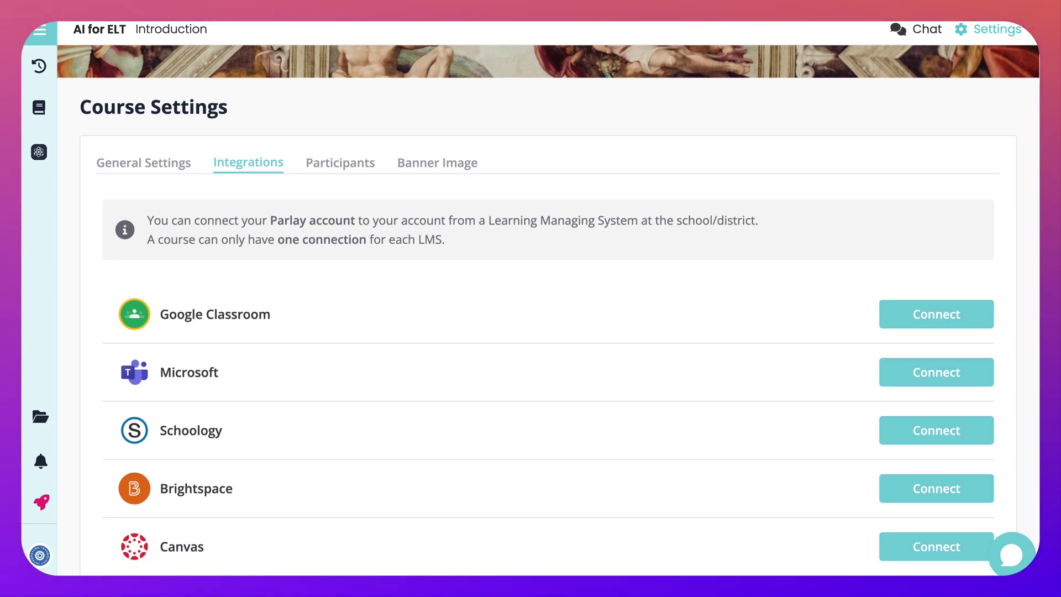
{"action": "scroll", "coordinate": [549, 331], "scroll_direction": "up", "scroll_amount": 2}
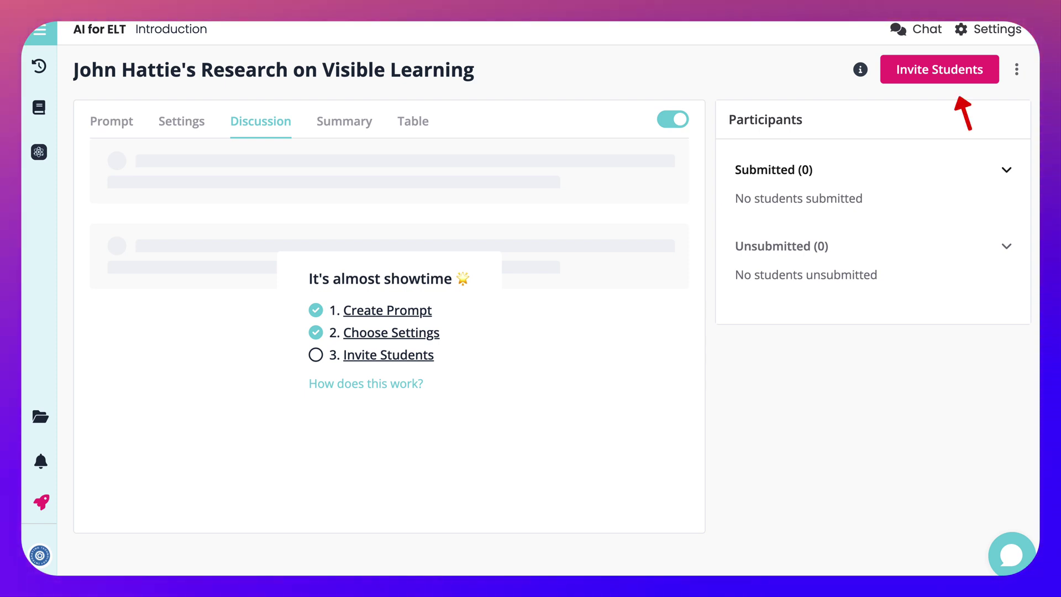
Step: Review the RoundTable's prompt and its settings for submissions, anonymity, peer feedback questions and assessment criteria
{"action": "left_click", "coordinate": [111, 121]}
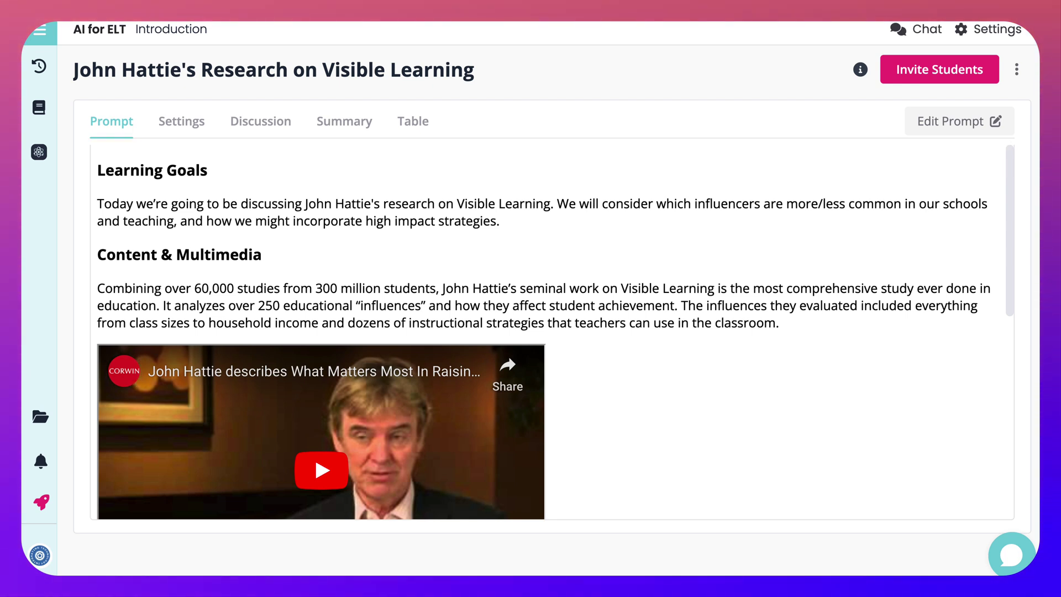
{"action": "left_click", "coordinate": [182, 121]}
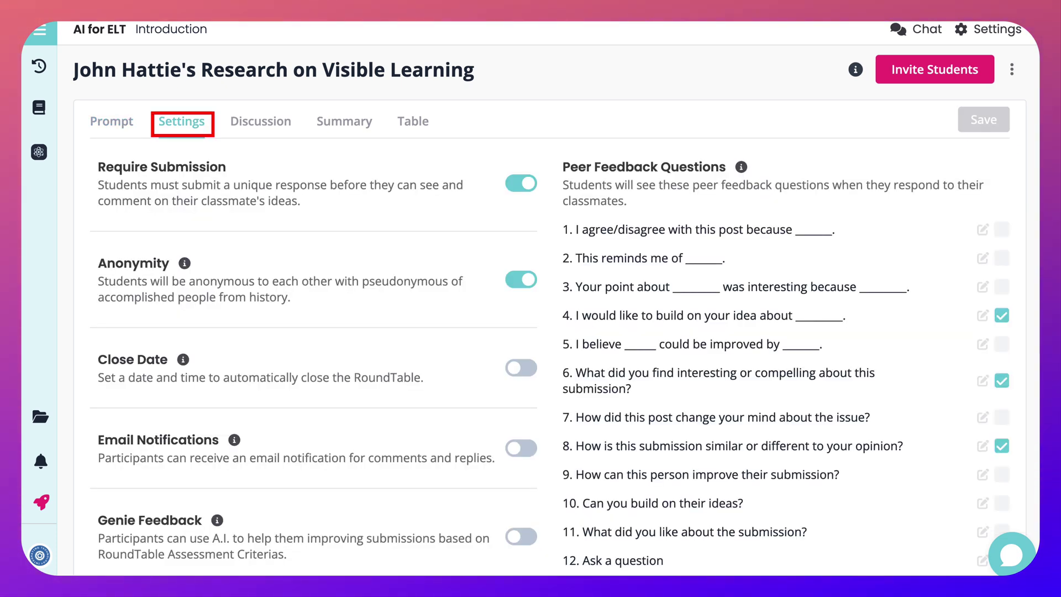
{"action": "scroll", "coordinate": [543, 309], "scroll_direction": "down", "scroll_amount": 5}
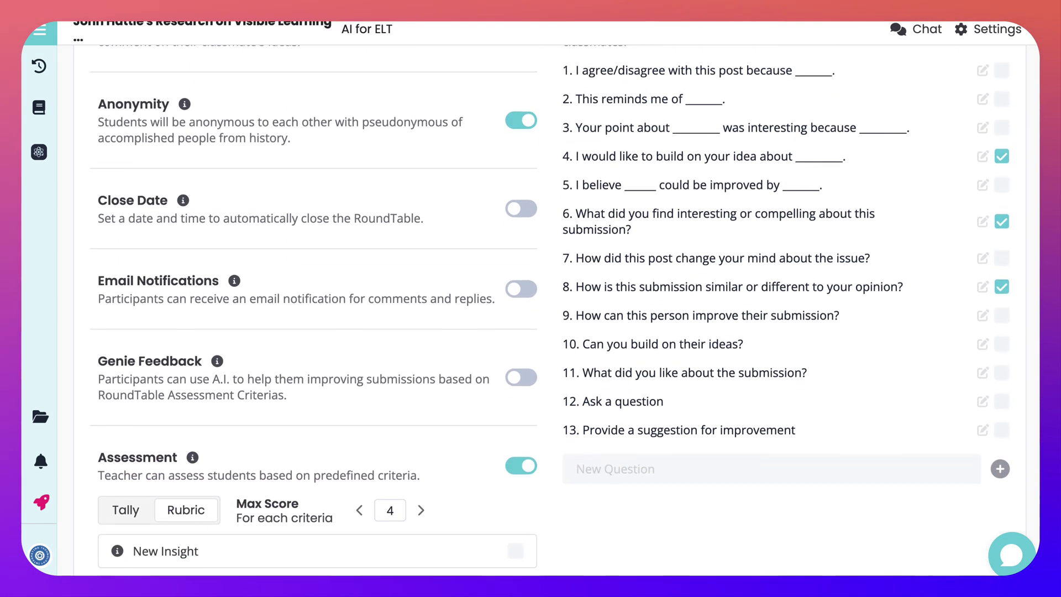
{"action": "scroll", "coordinate": [543, 309], "scroll_direction": "down", "scroll_amount": 3}
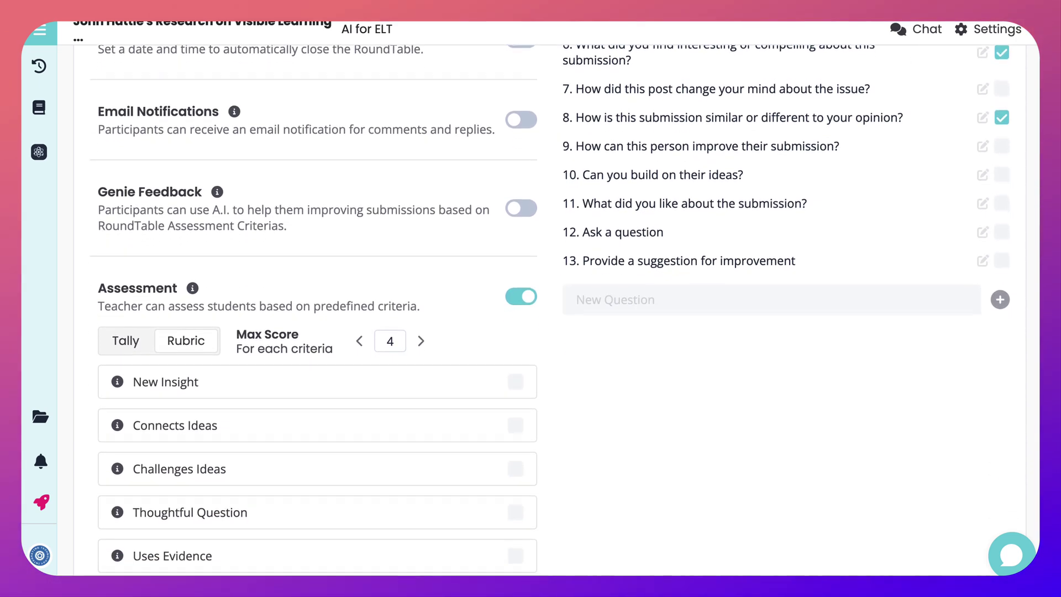
{"action": "scroll", "coordinate": [544, 309], "scroll_direction": "up", "scroll_amount": 7}
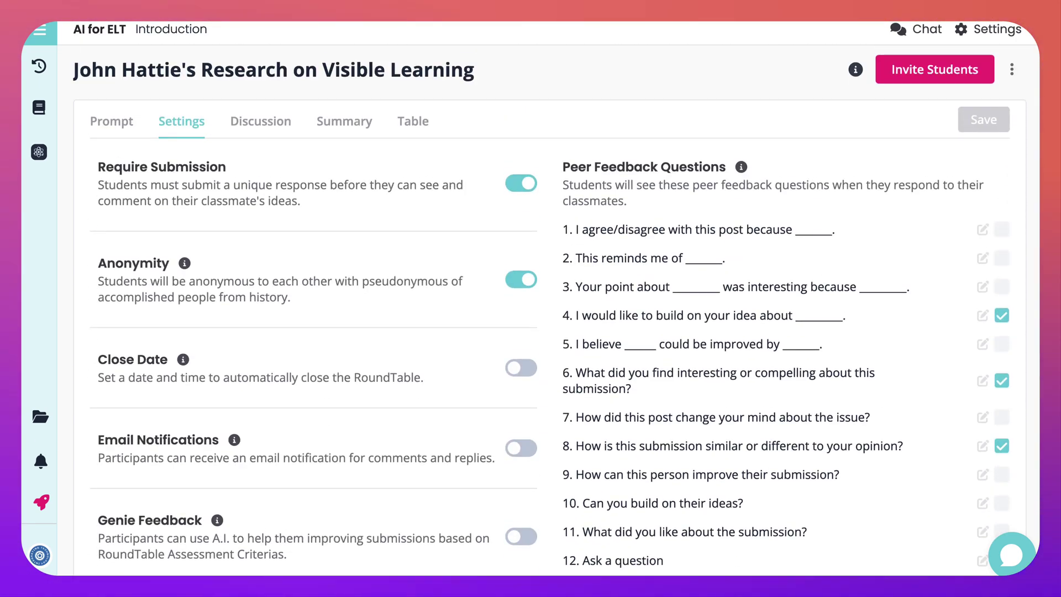
Step: Review the discussion area, participation summary and student table of the John Hattie's Research on Visible Learning RoundTable
{"action": "left_click", "coordinate": [260, 121]}
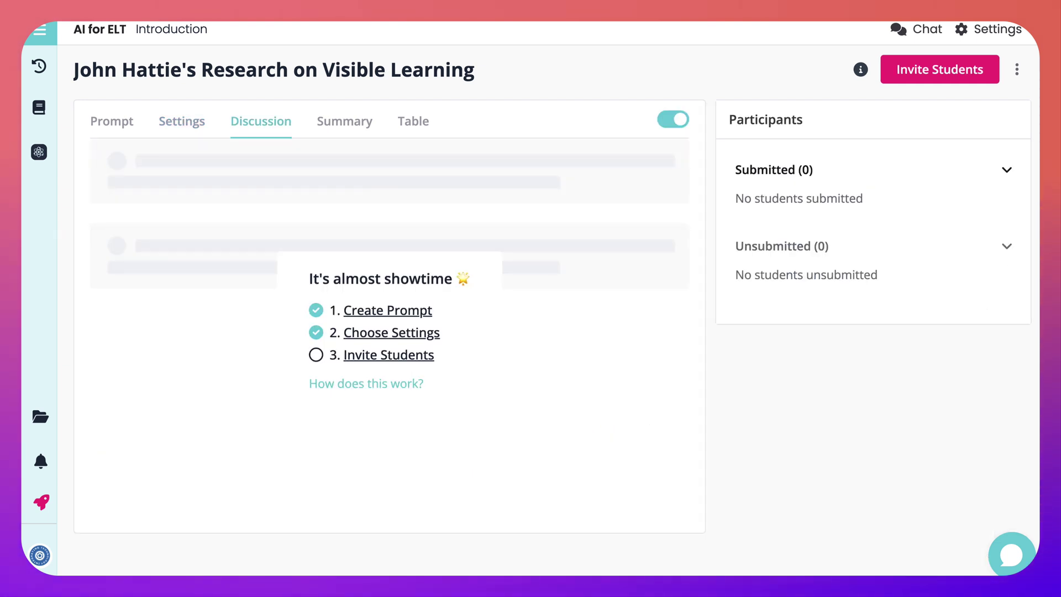
{"action": "left_click", "coordinate": [344, 121]}
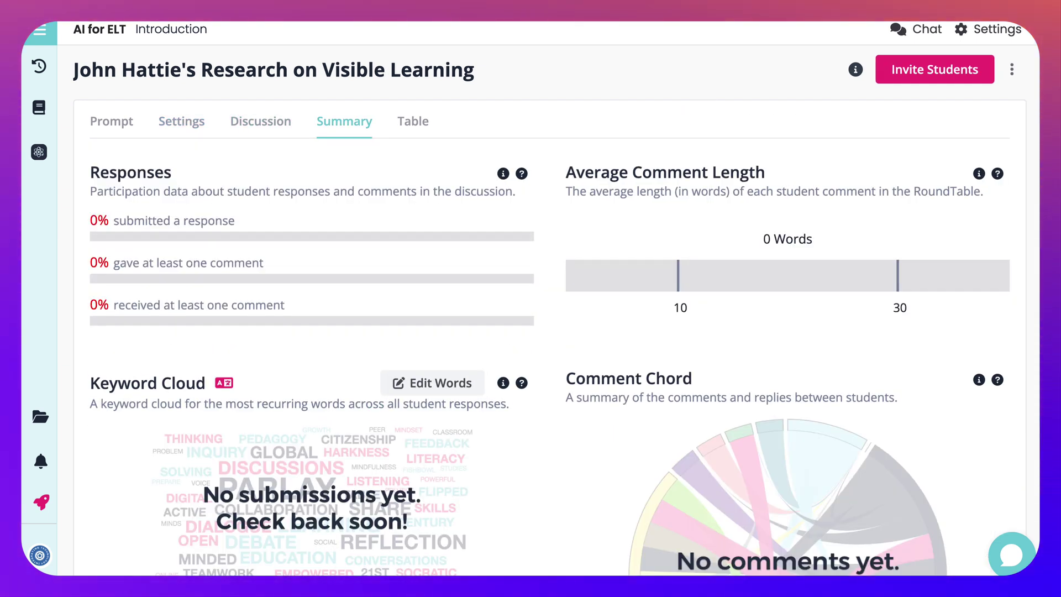
{"action": "left_click", "coordinate": [412, 121]}
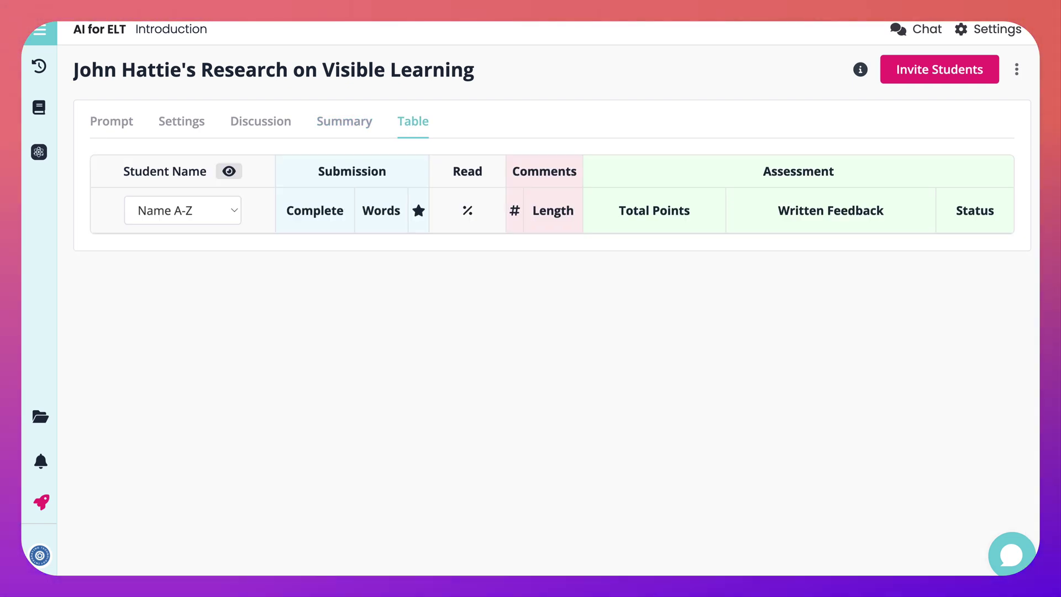
{"action": "left_click", "coordinate": [344, 121]}
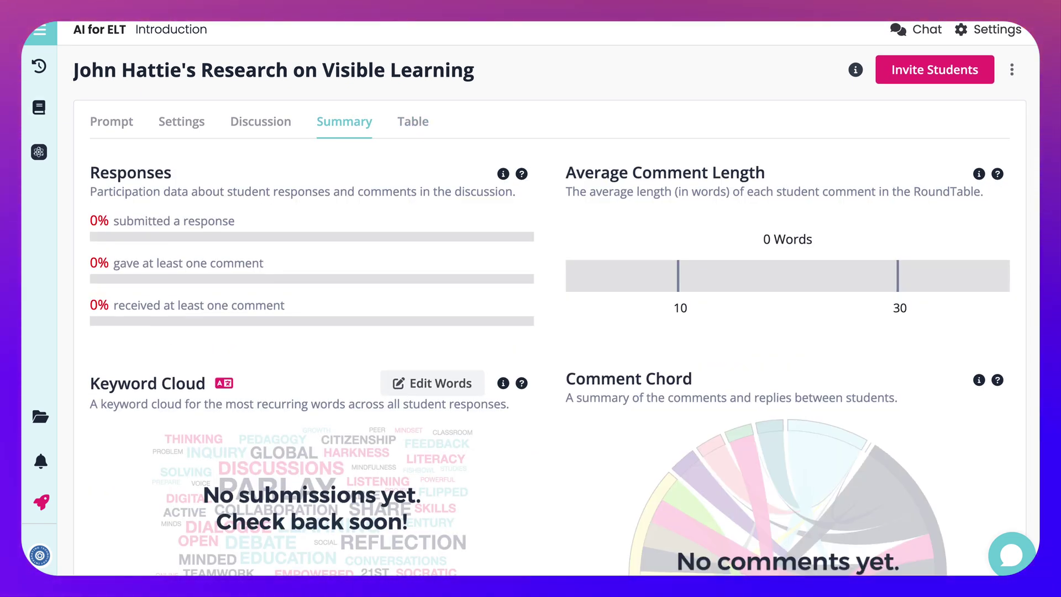
Step: Go to the list of instructor courses and open the Sample Written Roundtable in the Demo Course
{"action": "left_click", "coordinate": [40, 30]}
{"action": "left_click", "coordinate": [39, 30]}
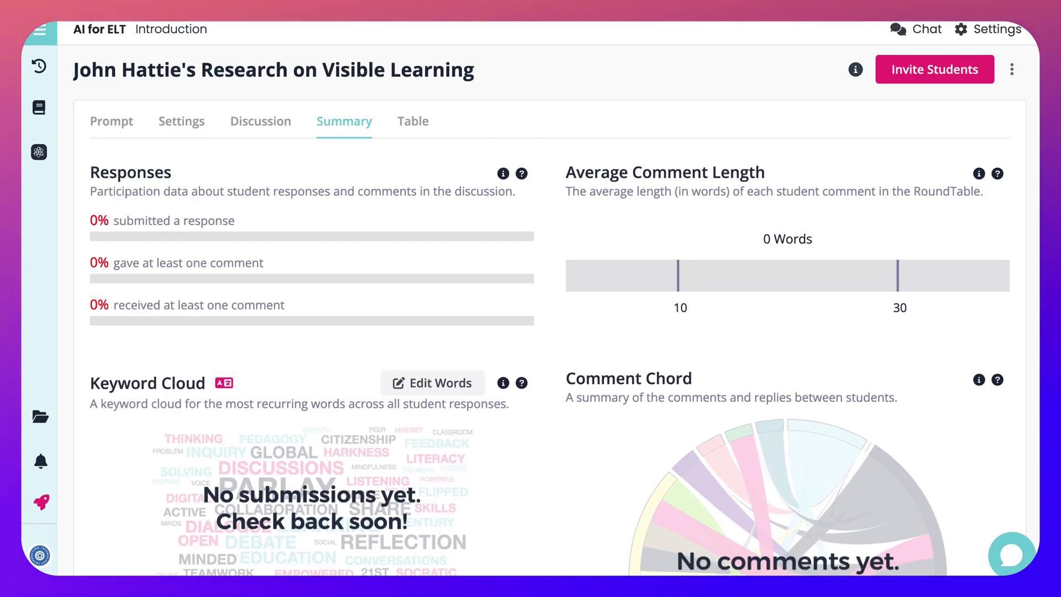
{"action": "left_click", "coordinate": [39, 30]}
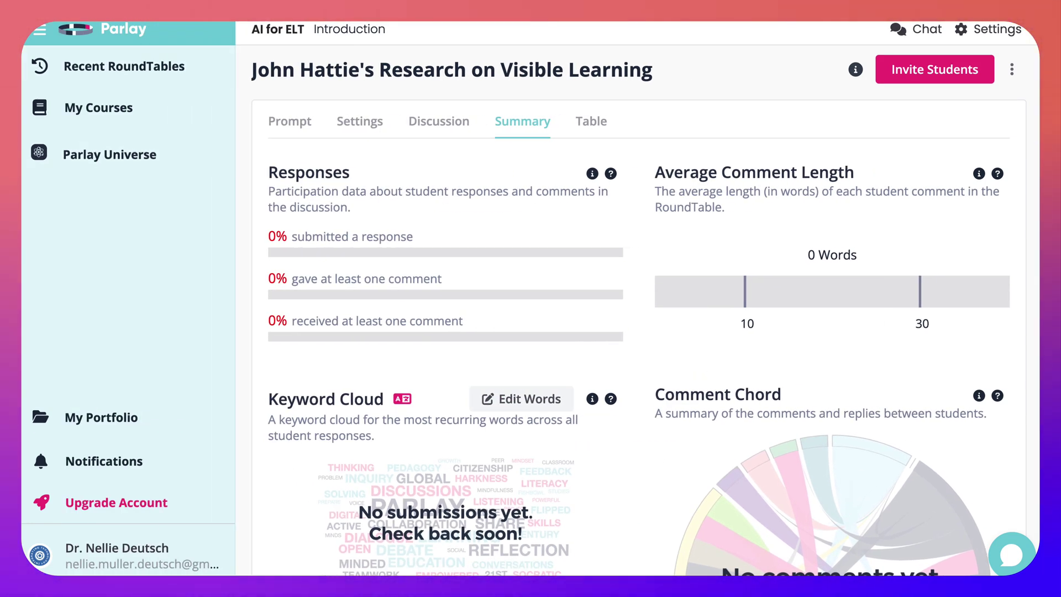
{"action": "left_click", "coordinate": [98, 107]}
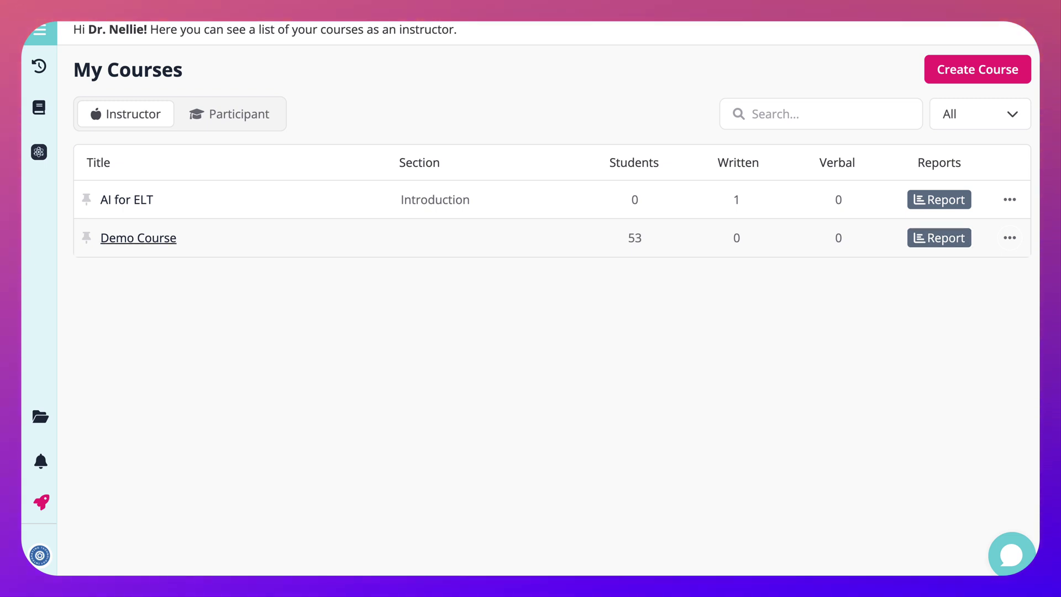
{"action": "left_click", "coordinate": [139, 238]}
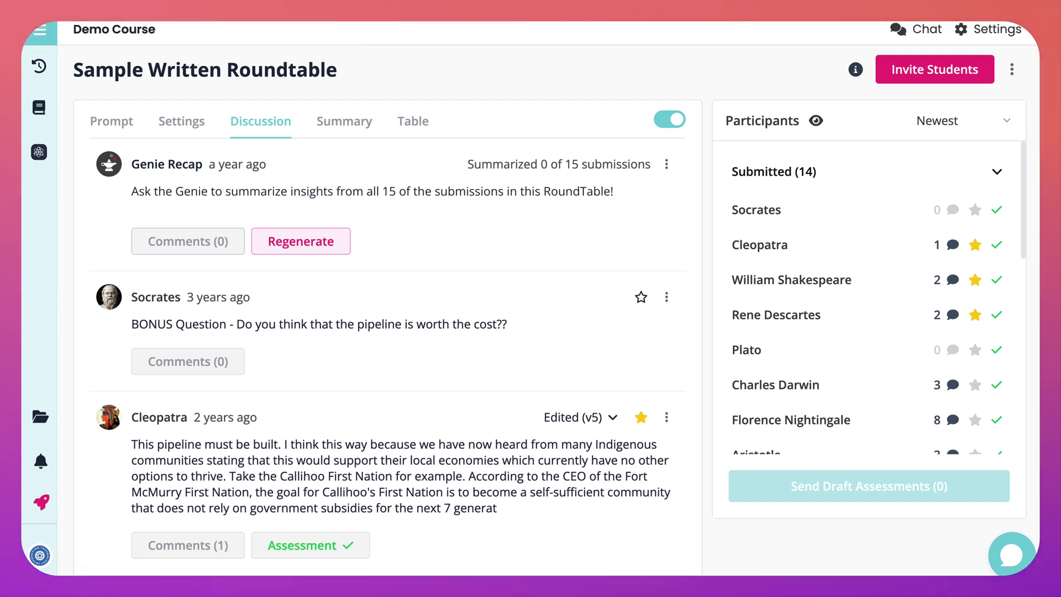
Step: Examine the sample RoundTable's summary of responses, average comment length, keyword cloud and comment chord
{"action": "left_click", "coordinate": [344, 121]}
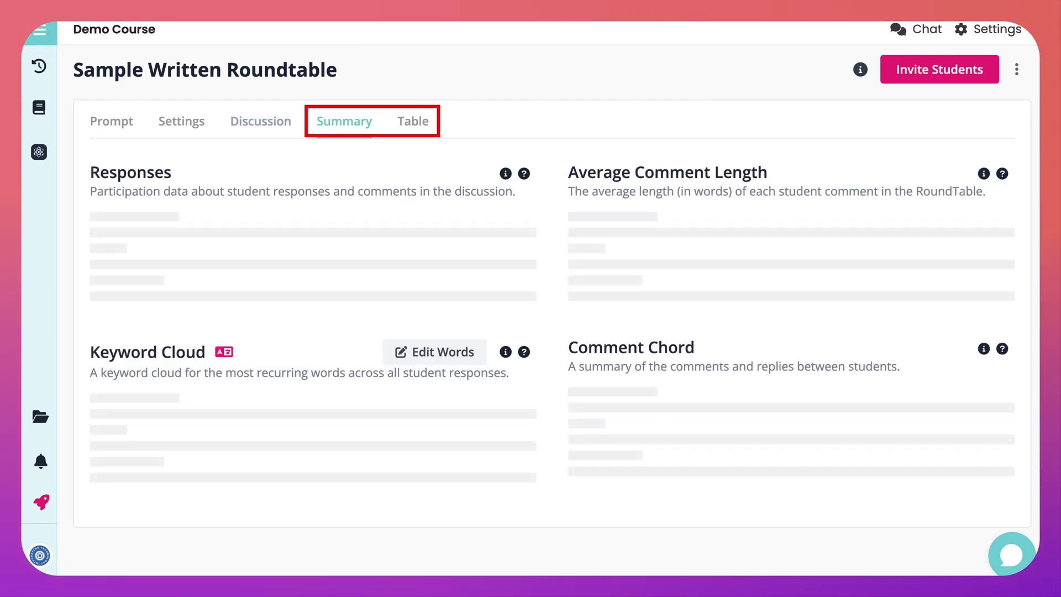
{"action": "scroll", "coordinate": [523, 300], "scroll_direction": "down", "scroll_amount": 2}
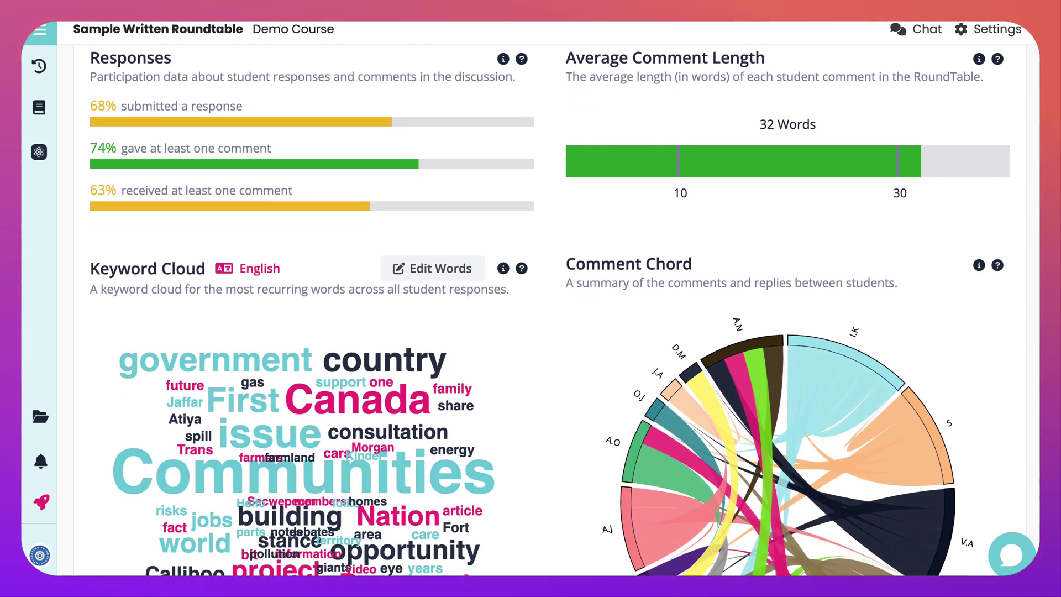
{"action": "scroll", "coordinate": [530, 299], "scroll_direction": "down", "scroll_amount": 2}
{"action": "scroll", "coordinate": [531, 299], "scroll_direction": "up", "scroll_amount": 4}
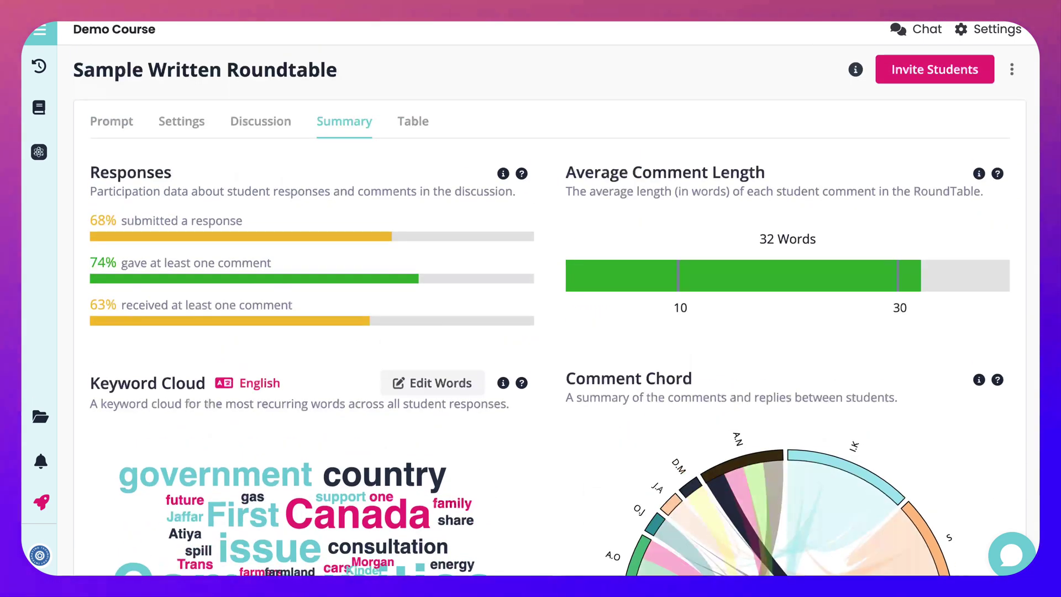
{"action": "scroll", "coordinate": [531, 298], "scroll_direction": "down", "scroll_amount": 5}
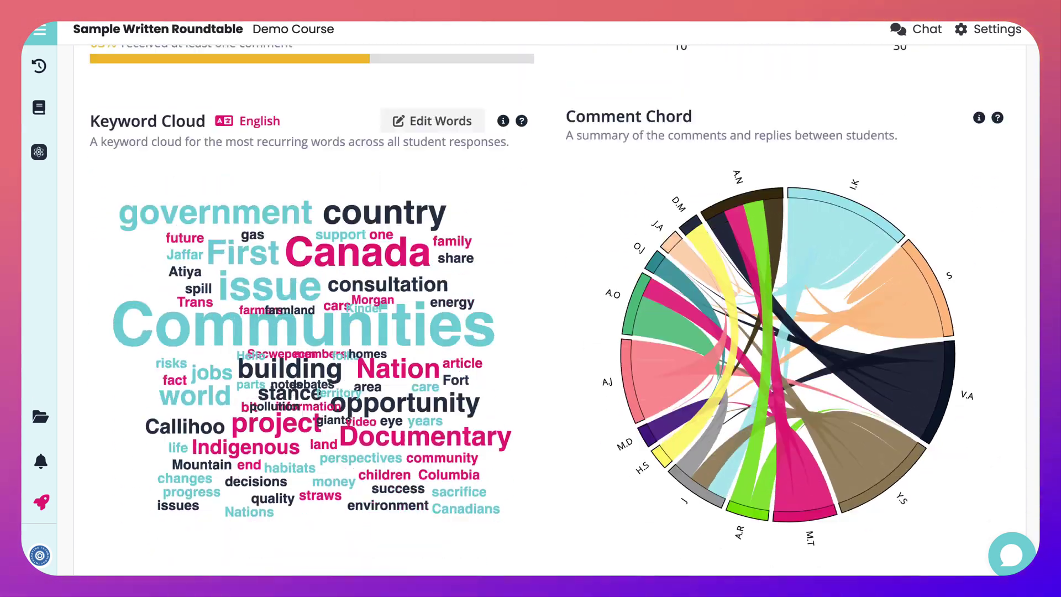
{"action": "scroll", "coordinate": [531, 298], "scroll_direction": "up", "scroll_amount": 5}
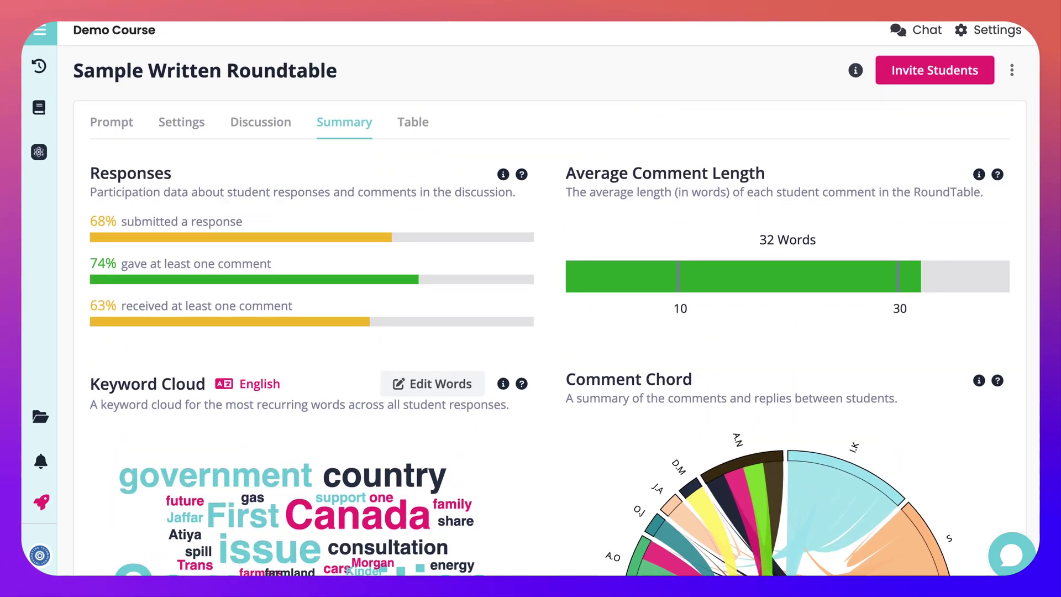
Step: Examine the sample RoundTable's table of student submissions, comments and assessments, and open its prompt
{"action": "left_click", "coordinate": [412, 121]}
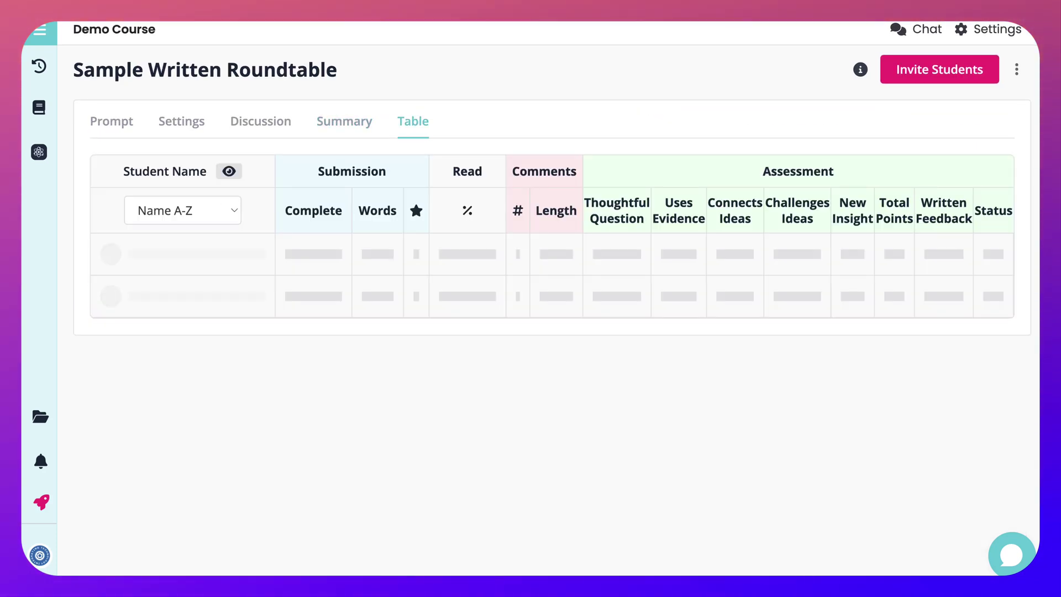
{"action": "scroll", "coordinate": [549, 353], "scroll_direction": "down", "scroll_amount": 1}
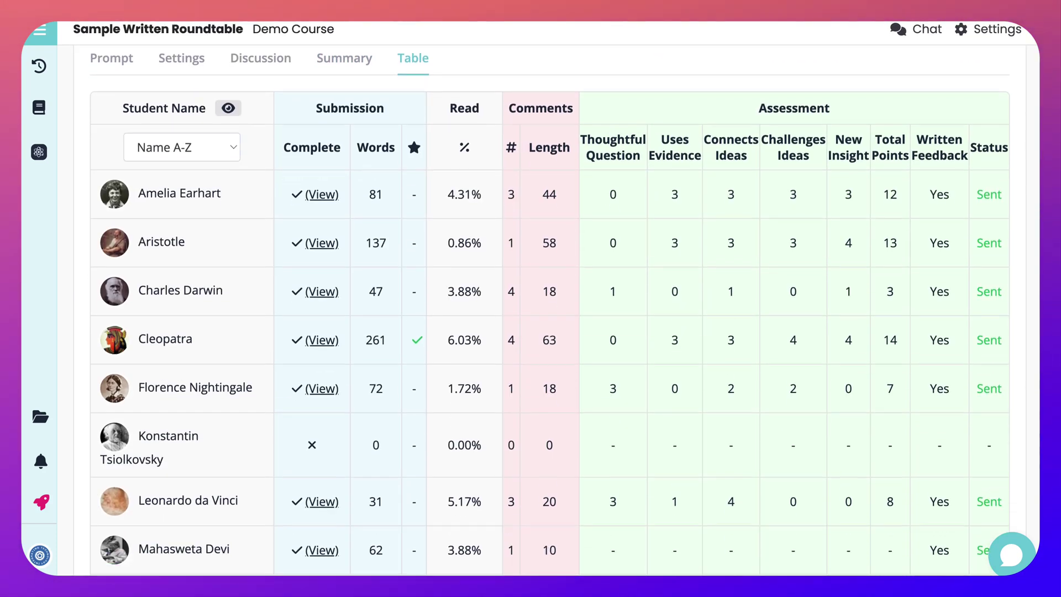
{"action": "scroll", "coordinate": [549, 353], "scroll_direction": "up", "scroll_amount": 1}
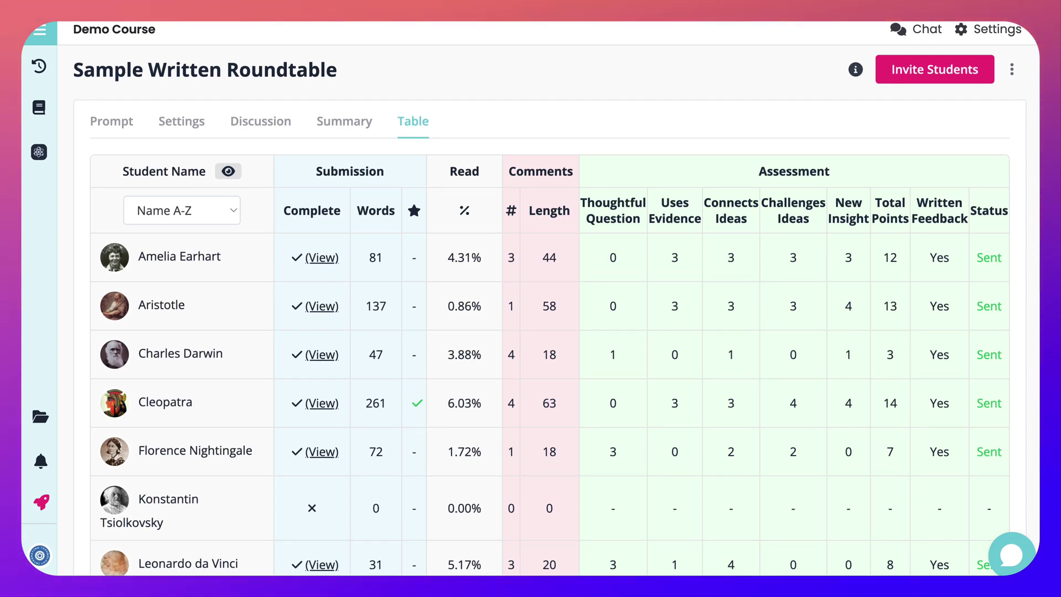
{"action": "left_click", "coordinate": [111, 121]}
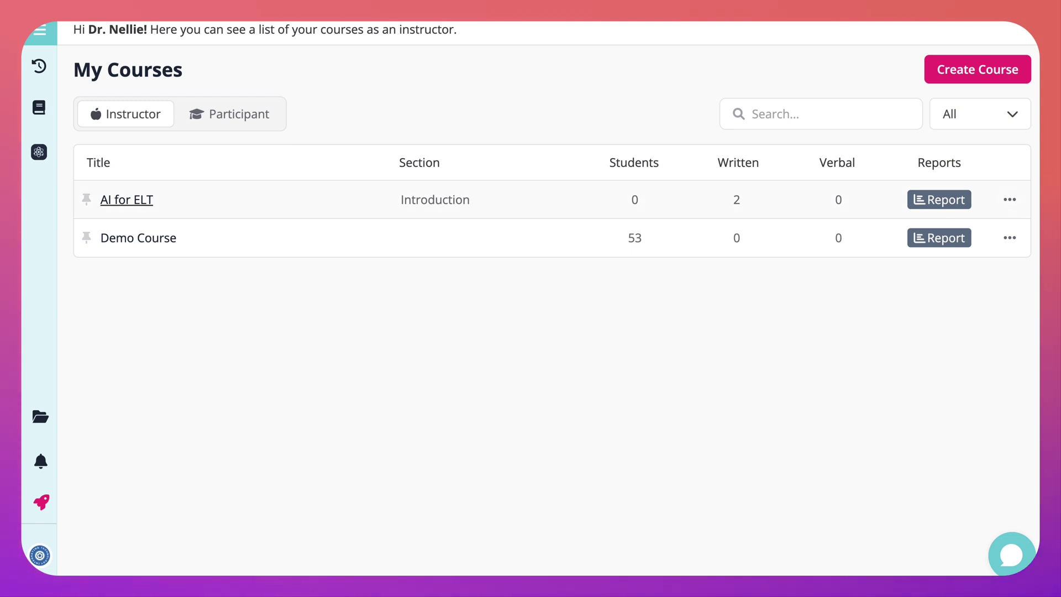
Step: Open the AI for ELT course, review the options for making a new RoundTable and dismiss them
{"action": "left_click", "coordinate": [126, 199]}
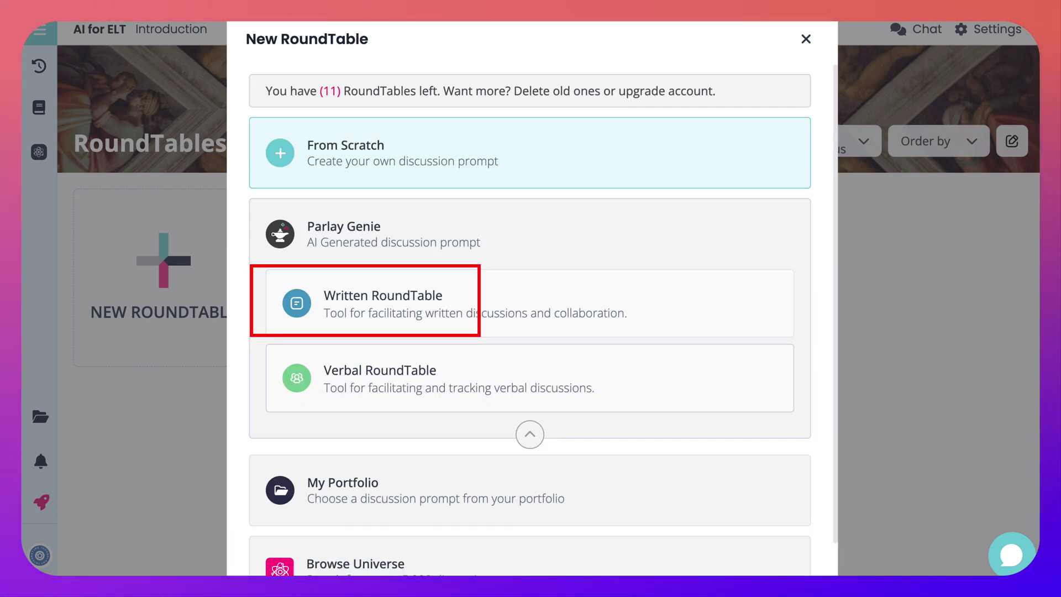
{"action": "scroll", "coordinate": [530, 409], "scroll_direction": "down", "scroll_amount": 2}
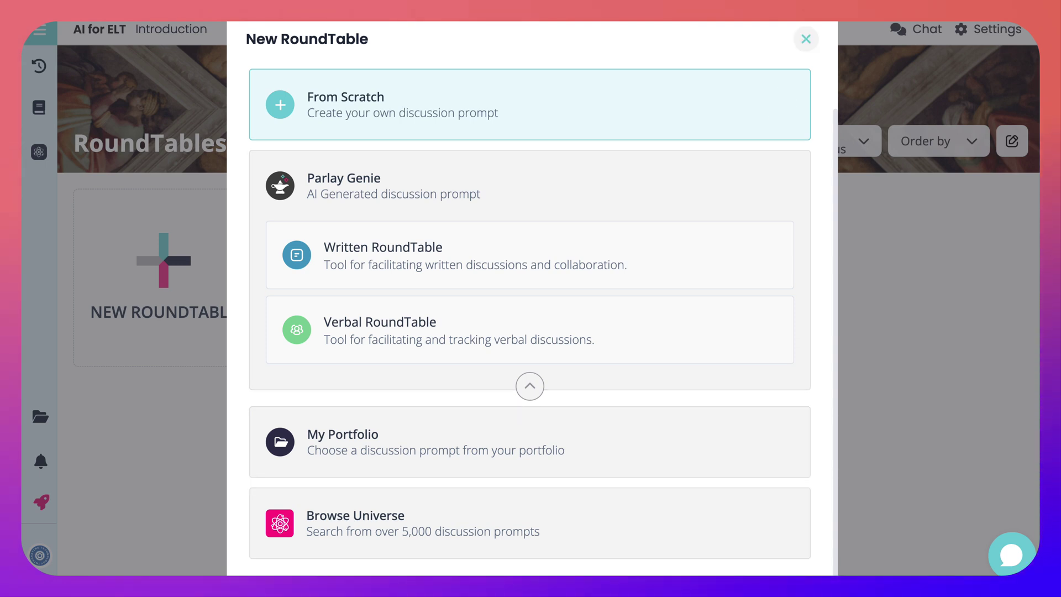
{"action": "left_click", "coordinate": [806, 39]}
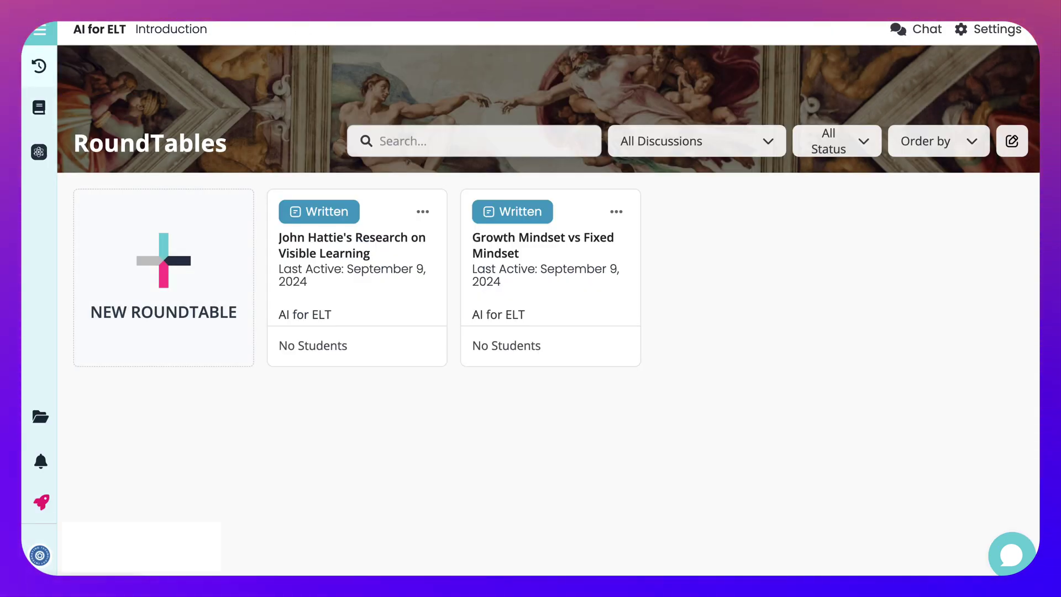
Step: Create a new course titled "AI for Moodle" with the section "Introduction" and no co-teachers
{"action": "left_click", "coordinate": [39, 30]}
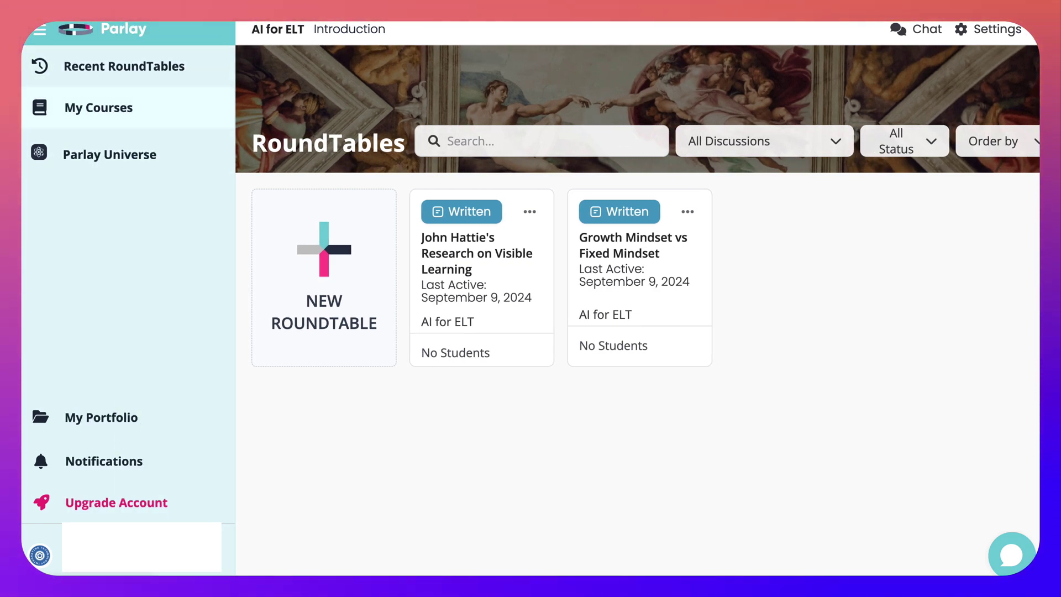
{"action": "left_click", "coordinate": [99, 107]}
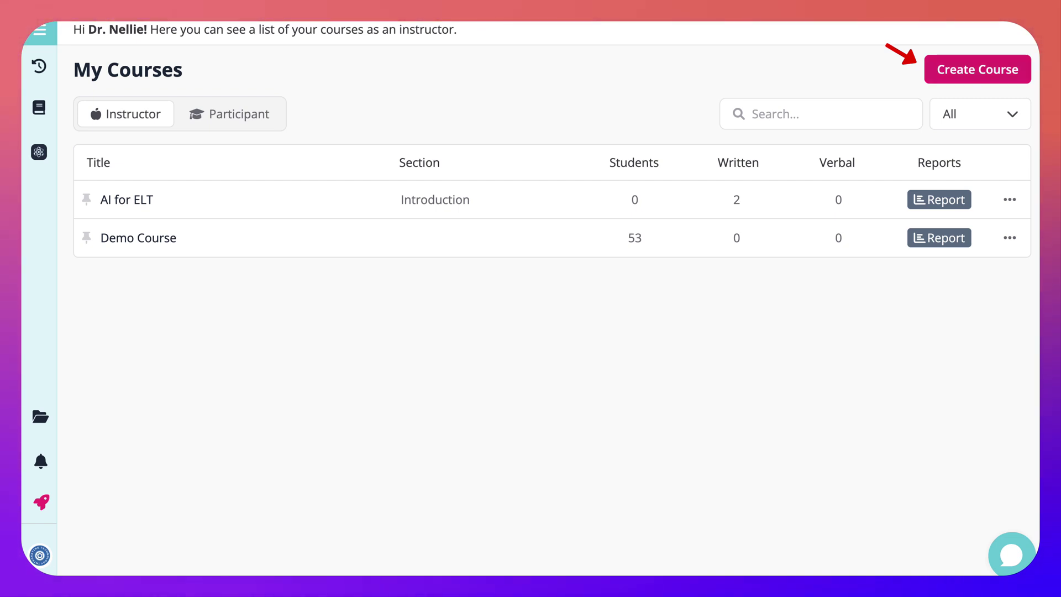
{"action": "left_click", "coordinate": [977, 69]}
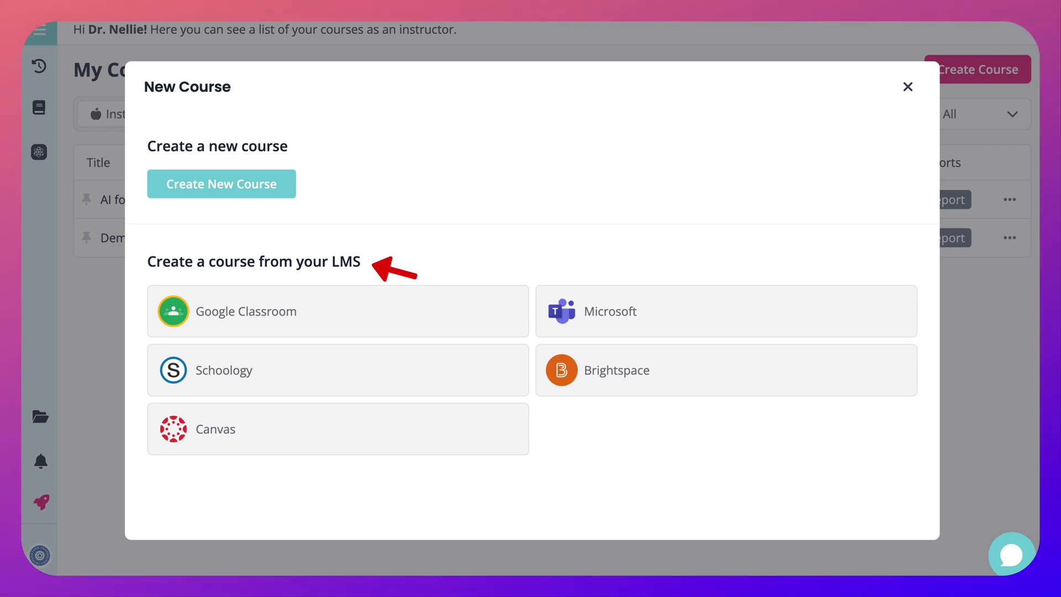
{"action": "left_click", "coordinate": [221, 183]}
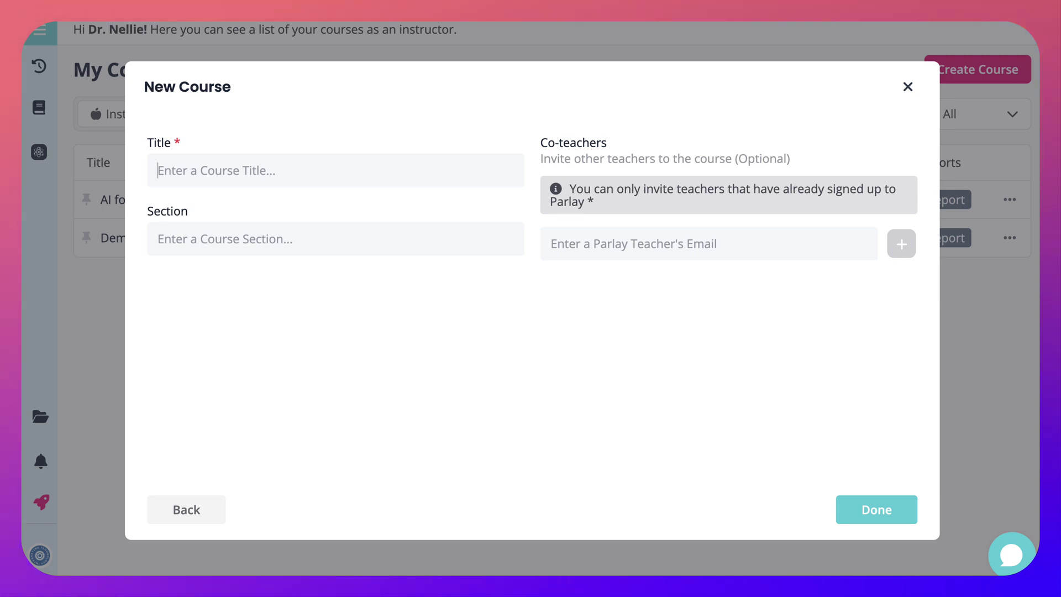
{"action": "type", "text": "AI "}
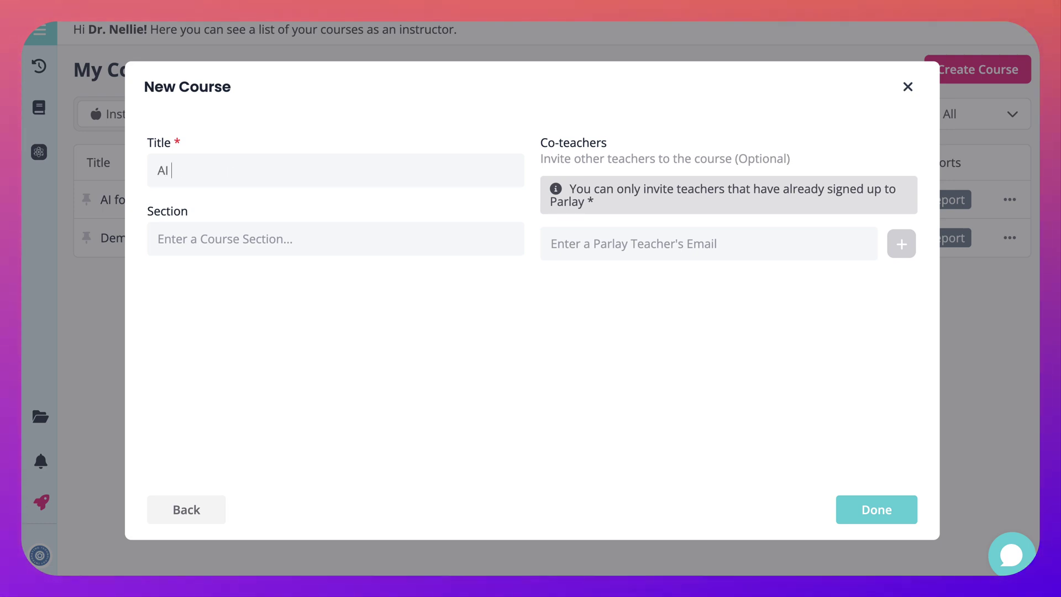
{"action": "type", "text": "for Moodle"}
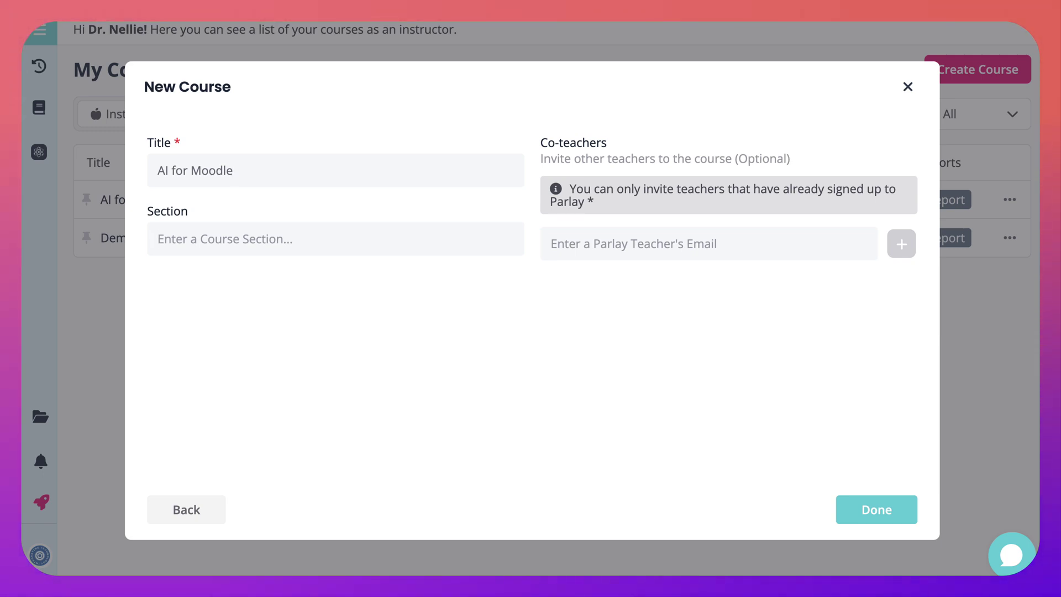
{"action": "type", "text": "Introductioi"}
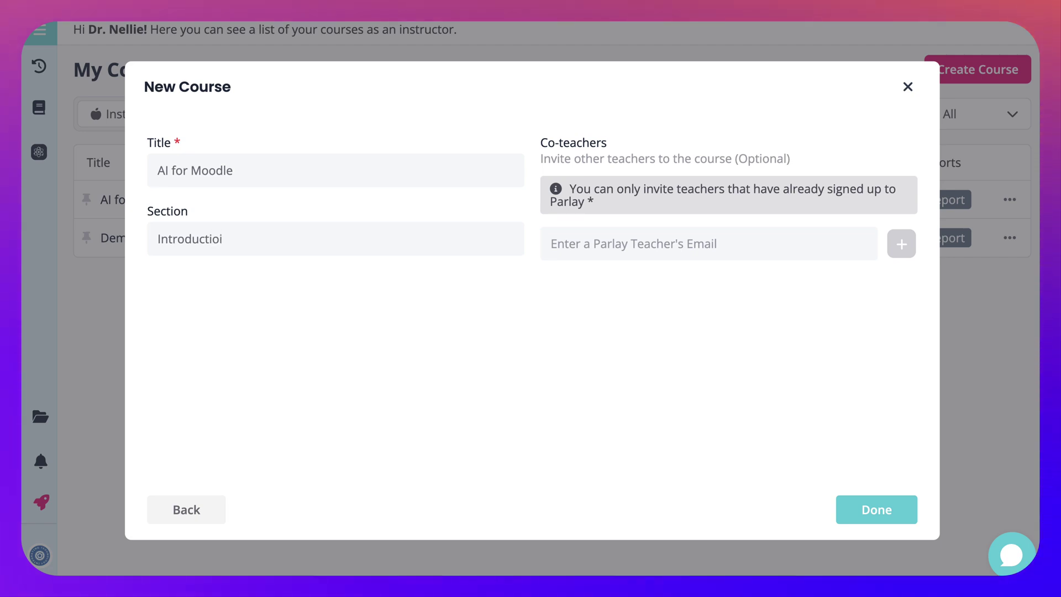
{"action": "key", "text": "BackSpace"}
{"action": "type", "text": "n"}
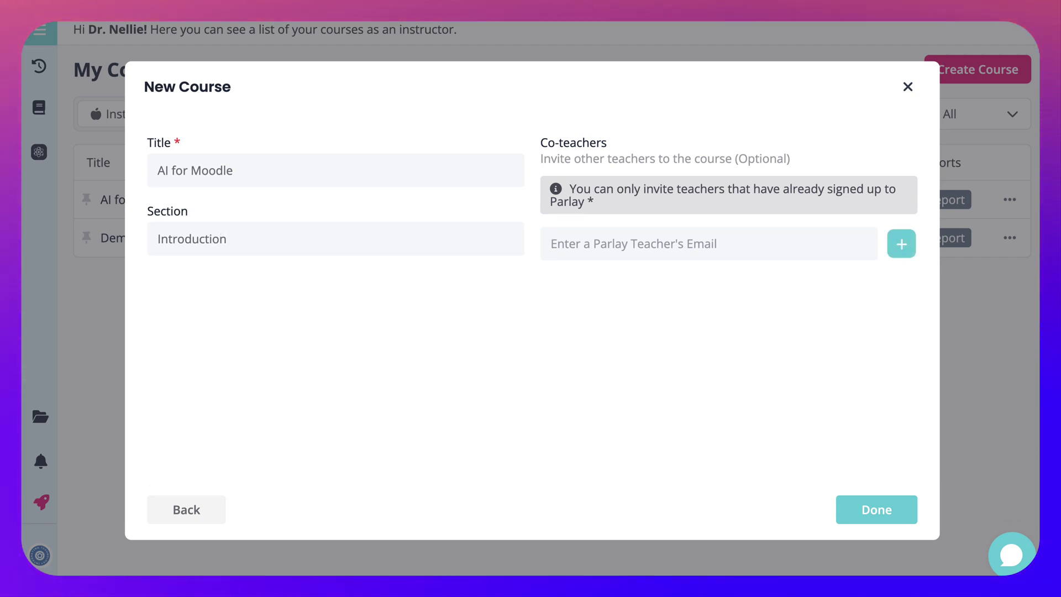
{"action": "left_click", "coordinate": [551, 244]}
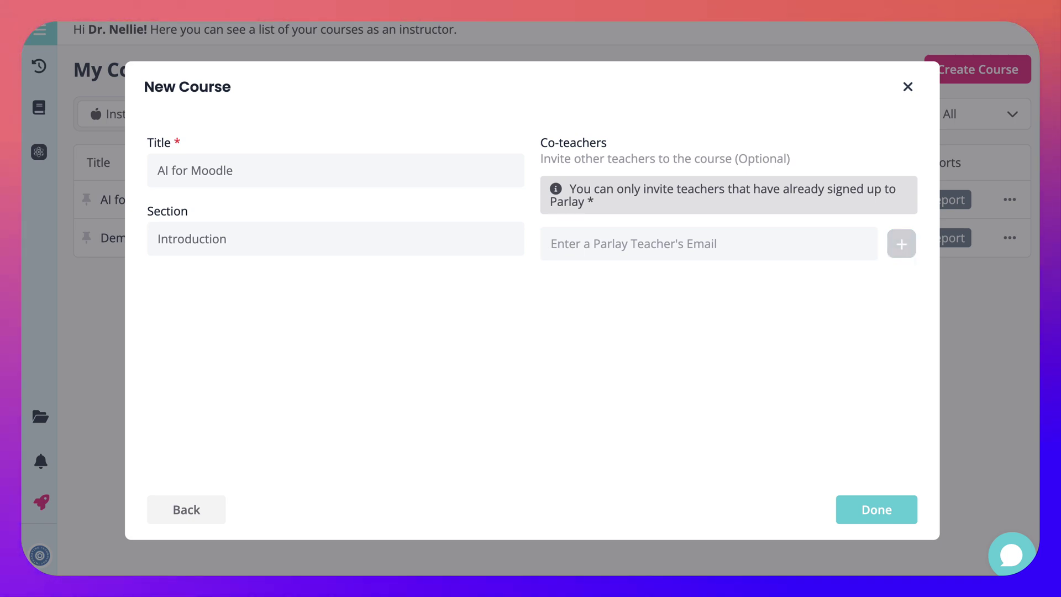
{"action": "key", "text": "Return"}
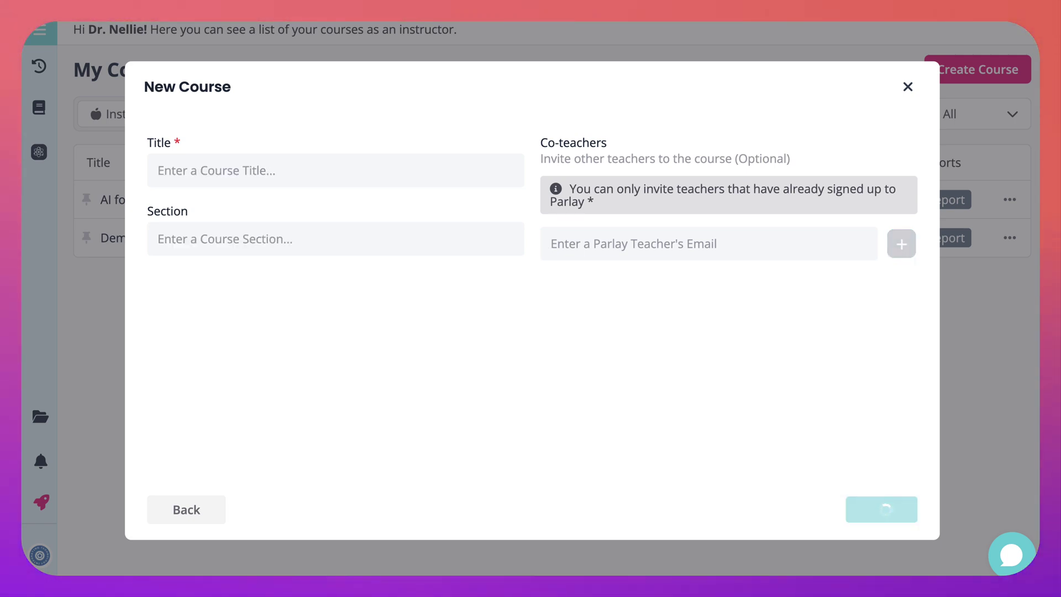
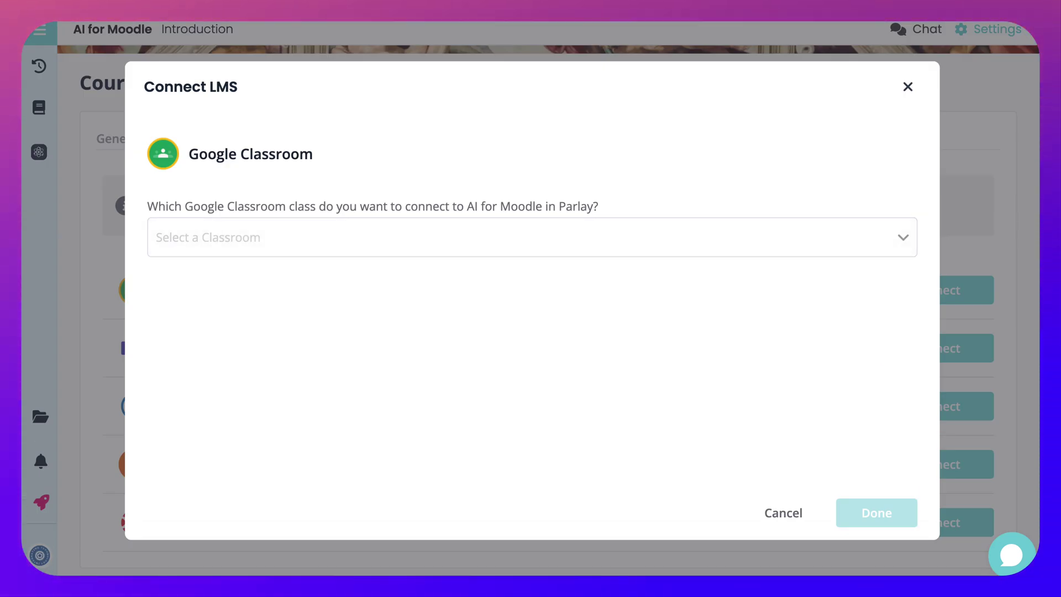
Step: Try to connect the AI for Moodle course to the Google Classroom class AI4ELT and to Teach Online using Moodle
{"action": "left_click", "coordinate": [532, 237]}
{"action": "left_click", "coordinate": [528, 273]}
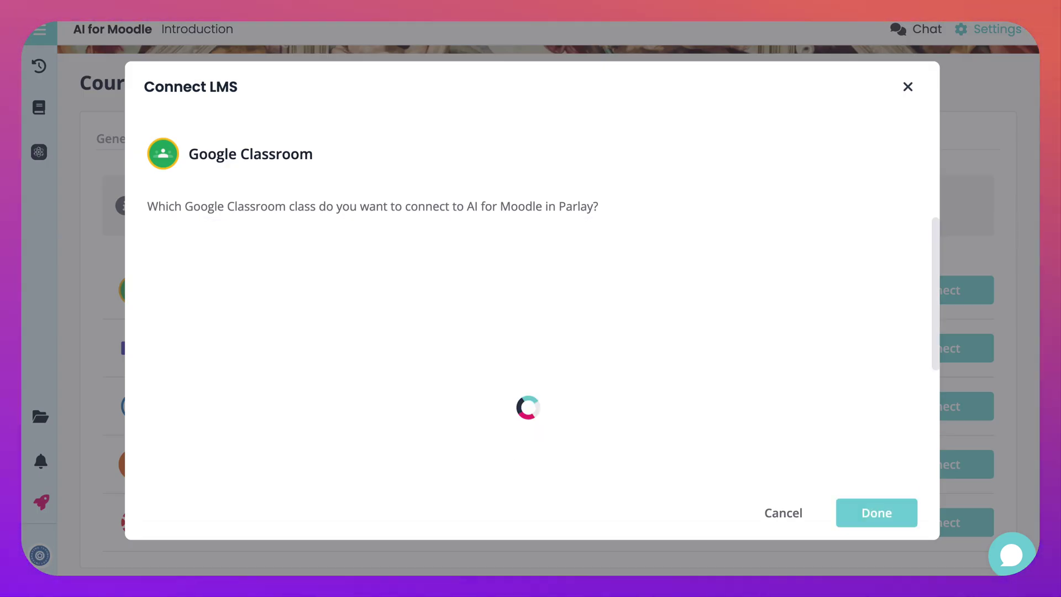
{"action": "left_click", "coordinate": [530, 237]}
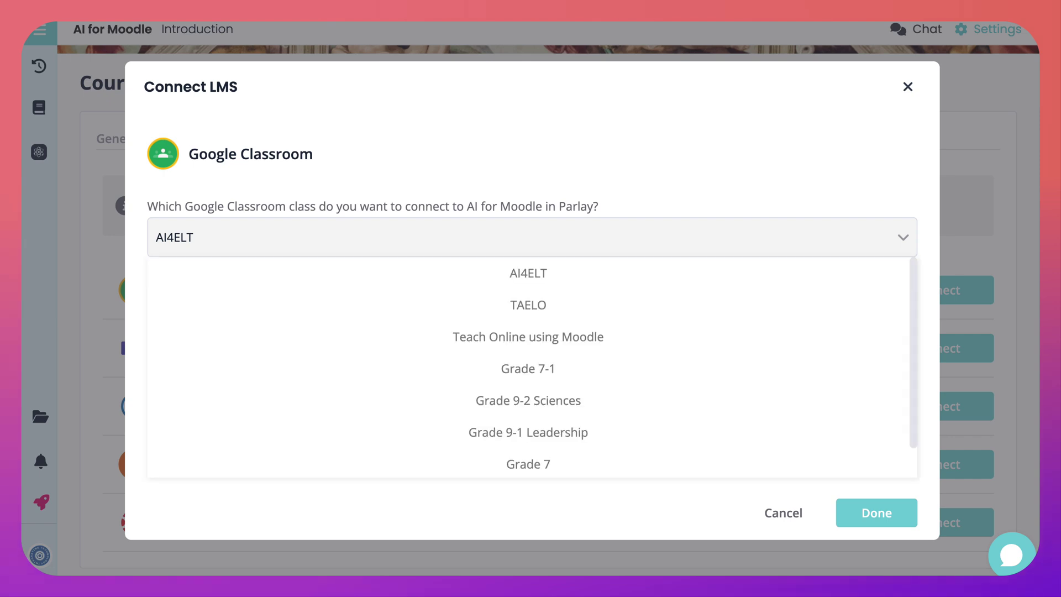
{"action": "left_click", "coordinate": [528, 337]}
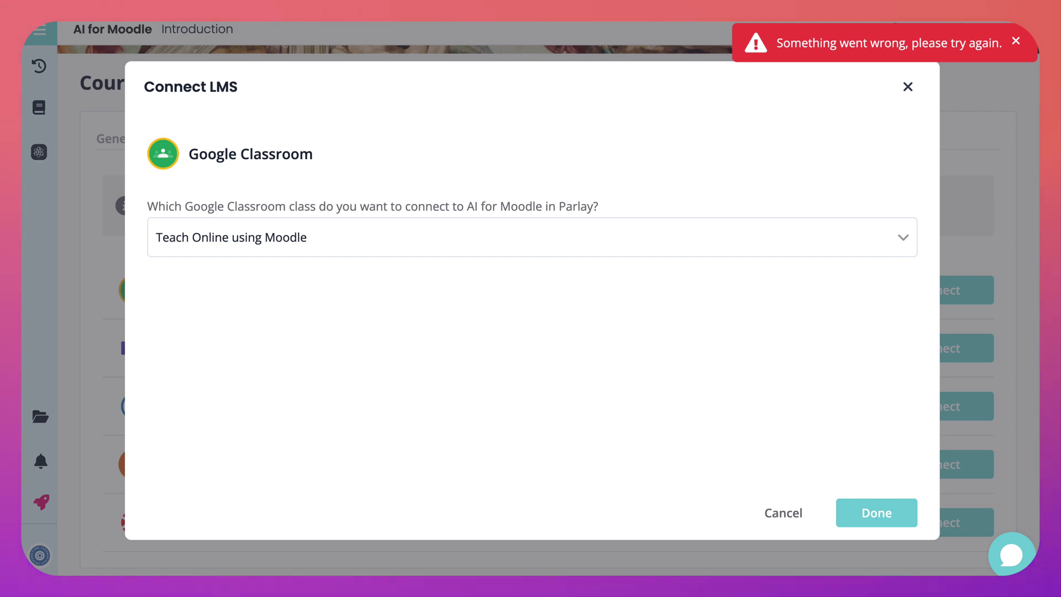
{"action": "left_click", "coordinate": [908, 87]}
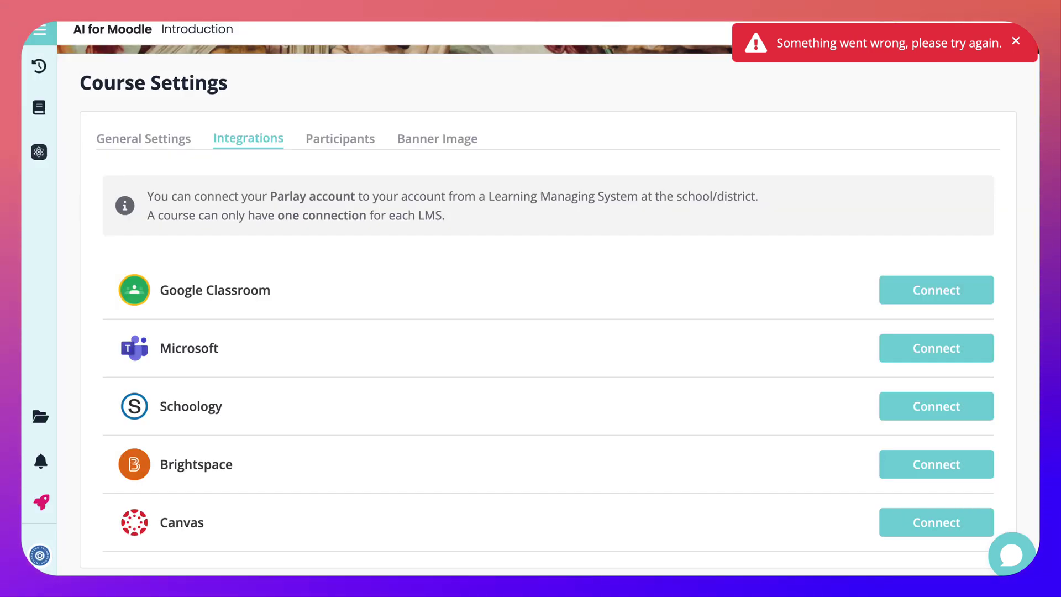
Step: Start a new RoundTable in the AI for Moodle course and choose to browse the Parlay Universe for a prompt
{"action": "left_click", "coordinate": [143, 138]}
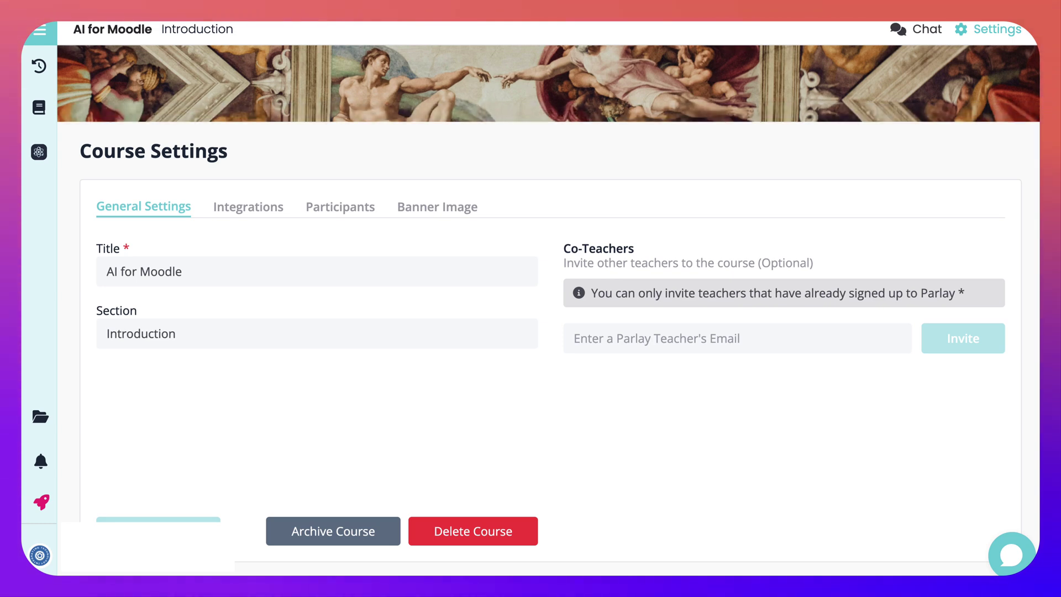
{"action": "mouse_move", "coordinate": [39, 152]}
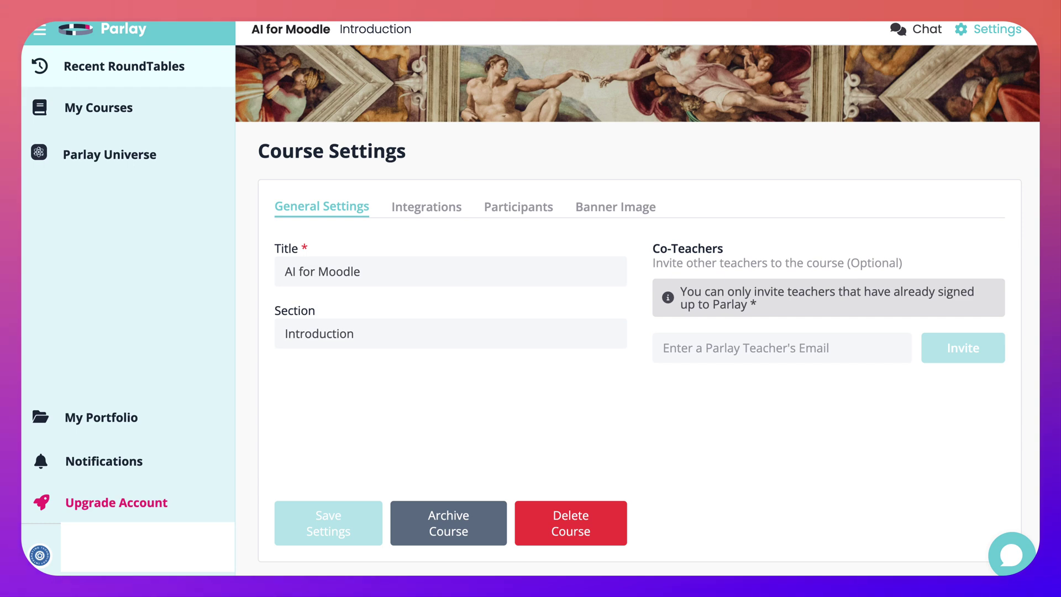
{"action": "left_click", "coordinate": [124, 65]}
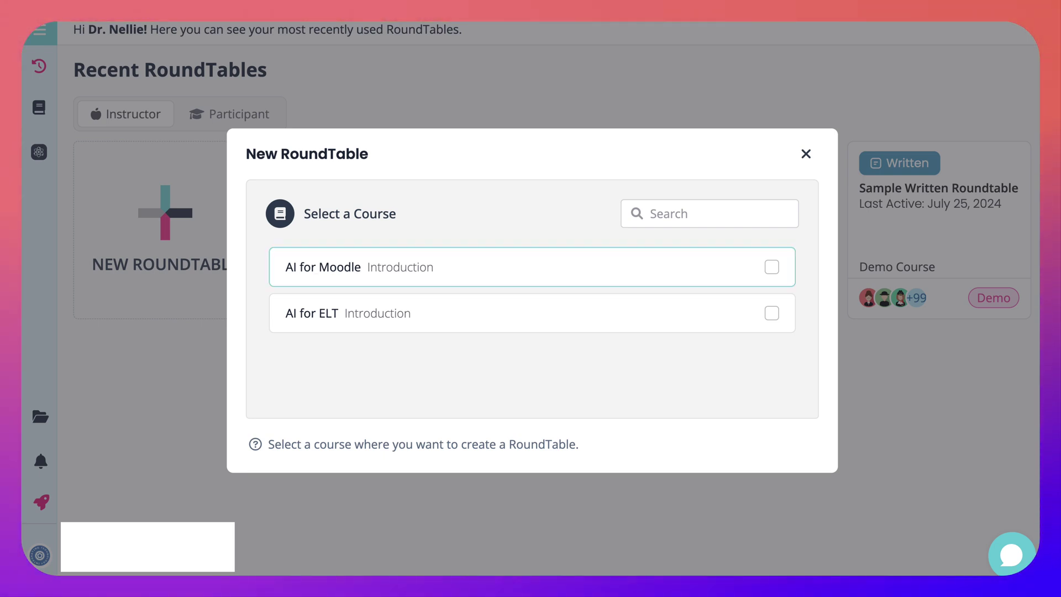
{"action": "left_click", "coordinate": [323, 267]}
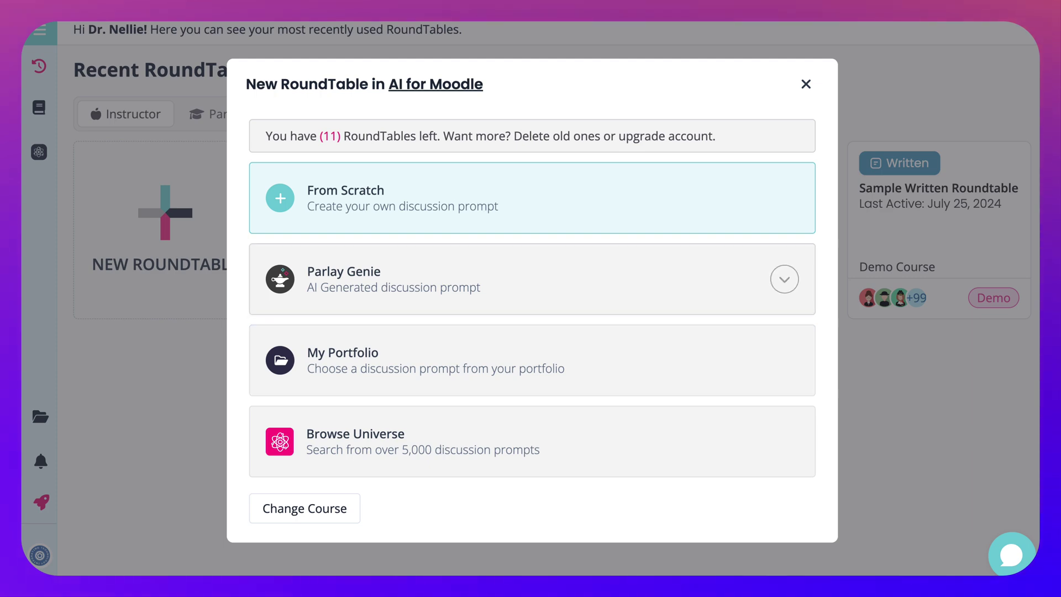
{"action": "left_click", "coordinate": [531, 441]}
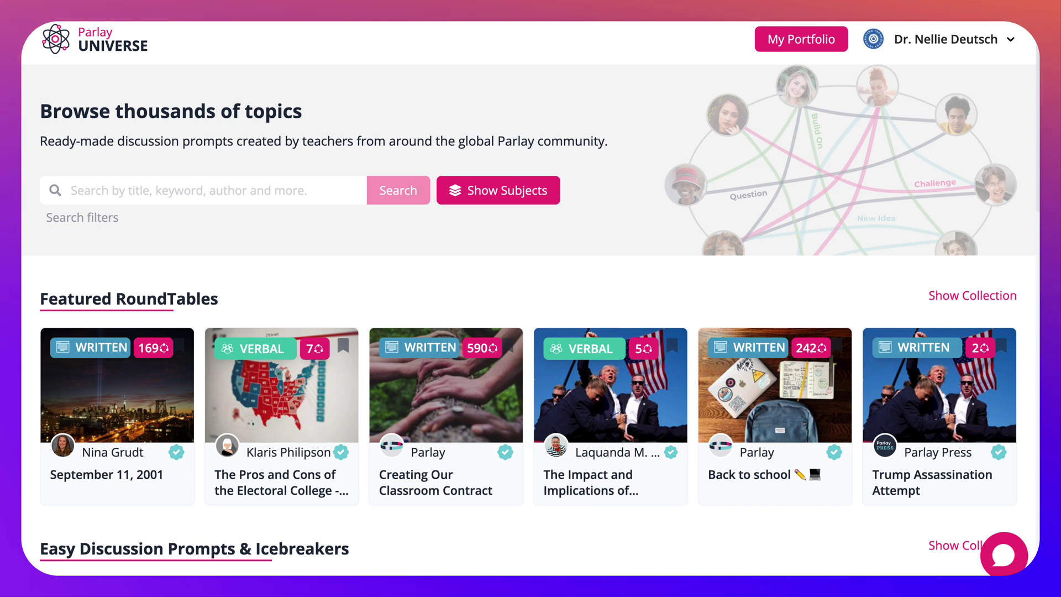
Step: Search the discussion prompts for "Moodle" and open the PHYS 122 LAB topic
{"action": "type", "text": "Moofl"}
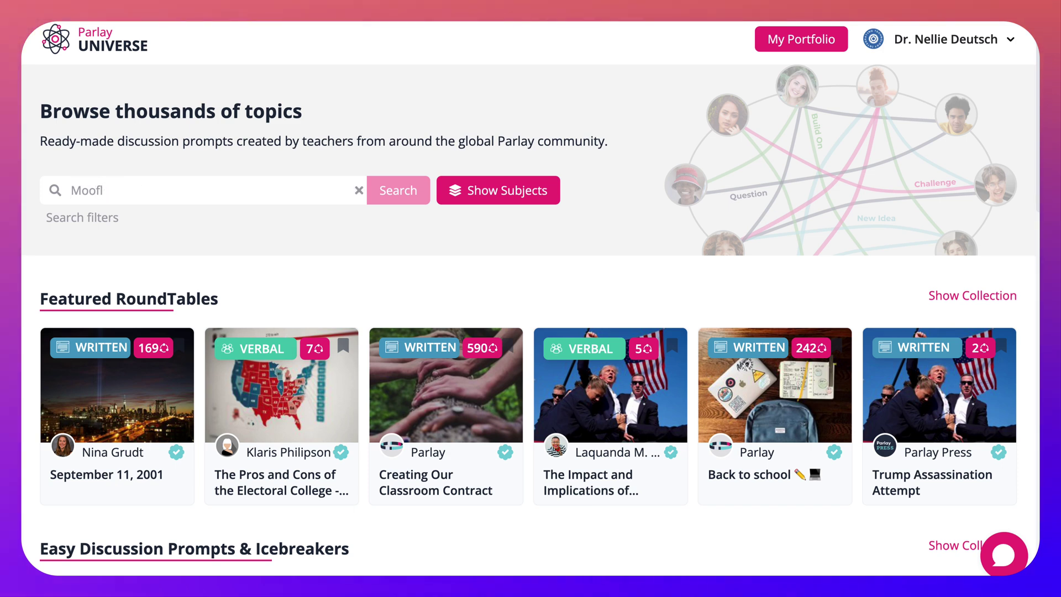
{"action": "type", "text": ";redle"}
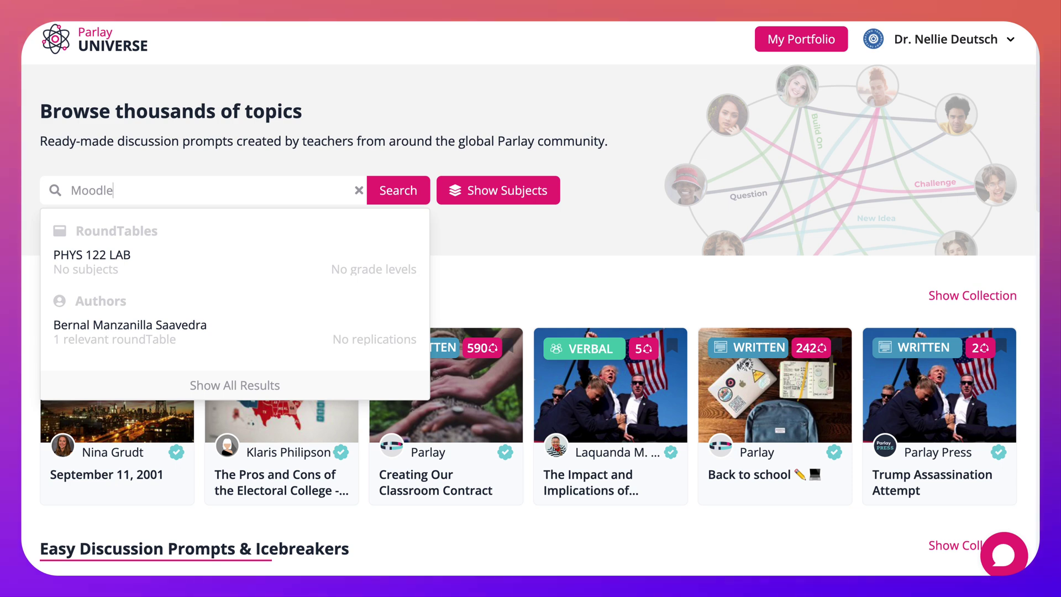
{"action": "key", "text": "Return"}
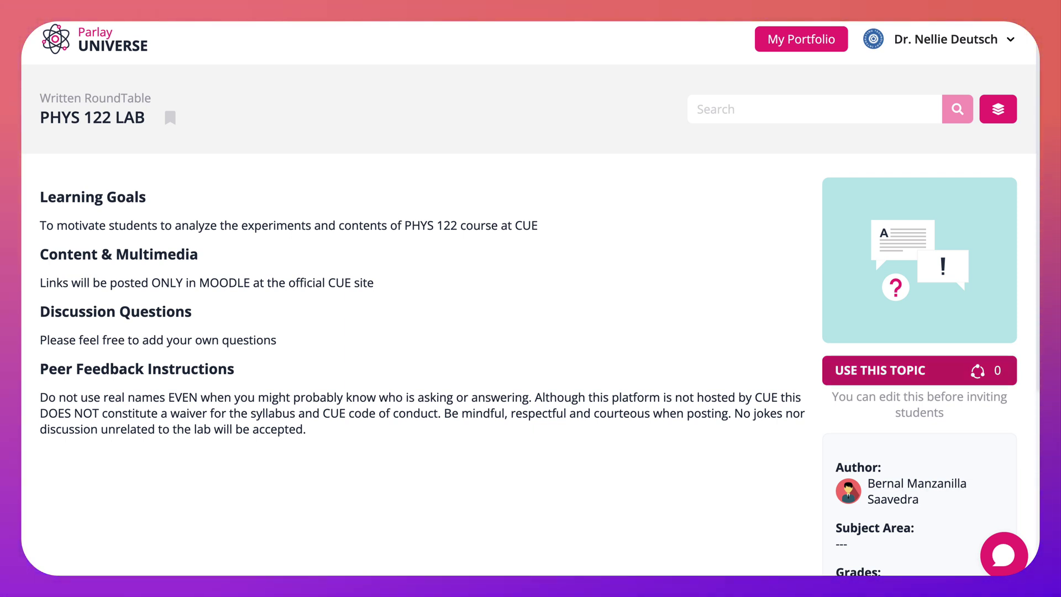
Step: Use the PHYS 122 LAB topic to create a RoundTable in the AI for Moodle course
{"action": "left_click", "coordinate": [919, 370]}
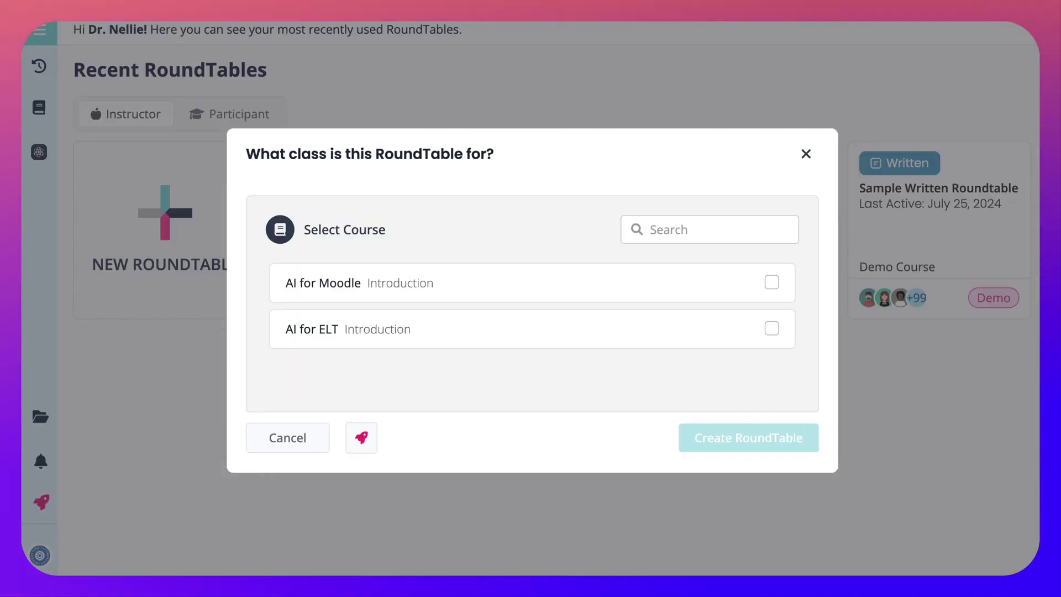
{"action": "left_click", "coordinate": [771, 282]}
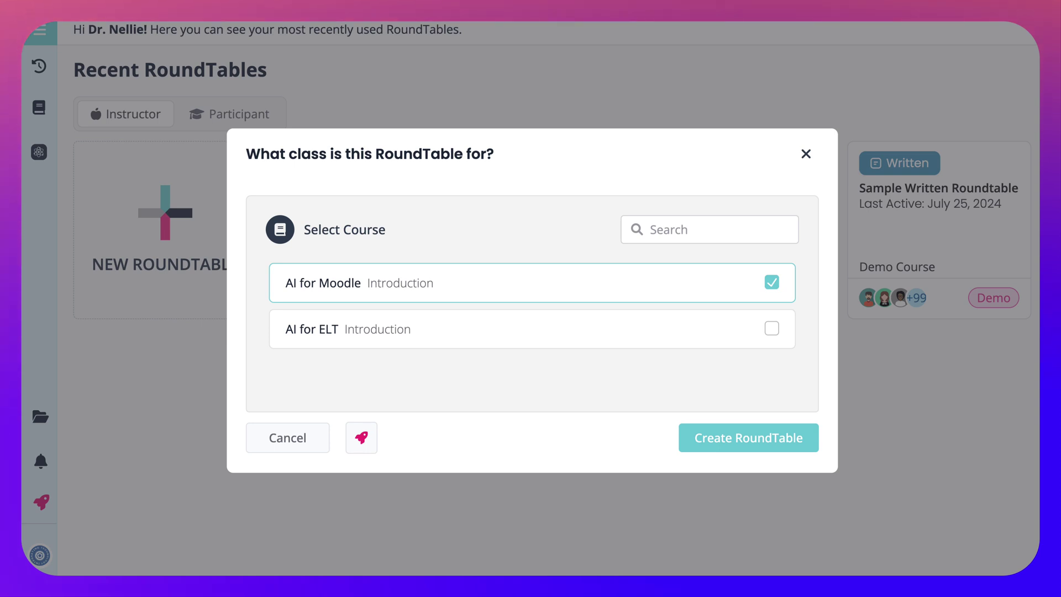
{"action": "left_click", "coordinate": [749, 437]}
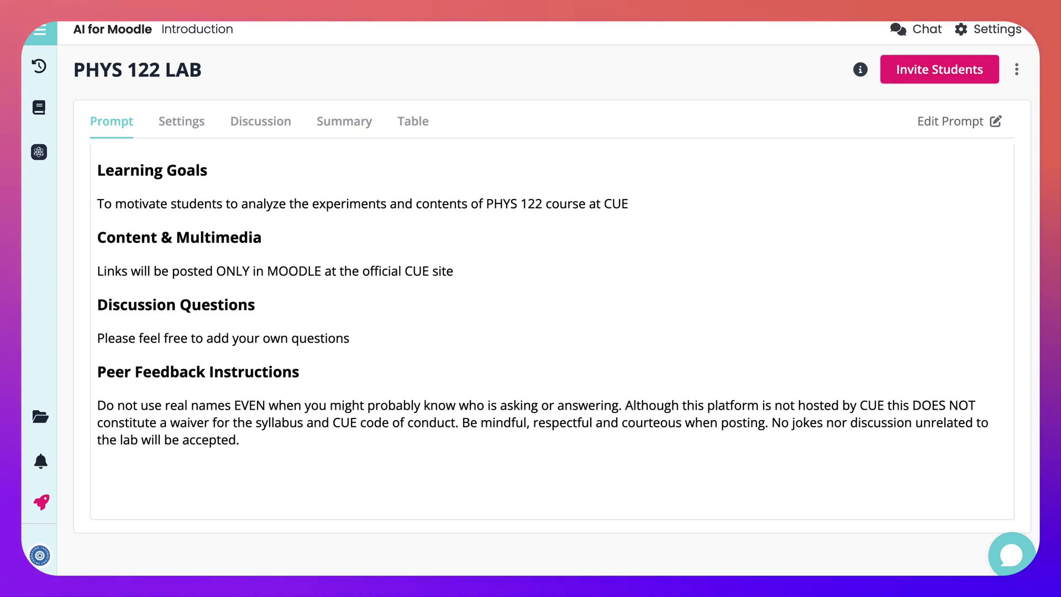
Step: Edit the prompt's Learning Goals to read "To motivate students to analyze the AI for Moodle activities and resources."
{"action": "left_click", "coordinate": [959, 121]}
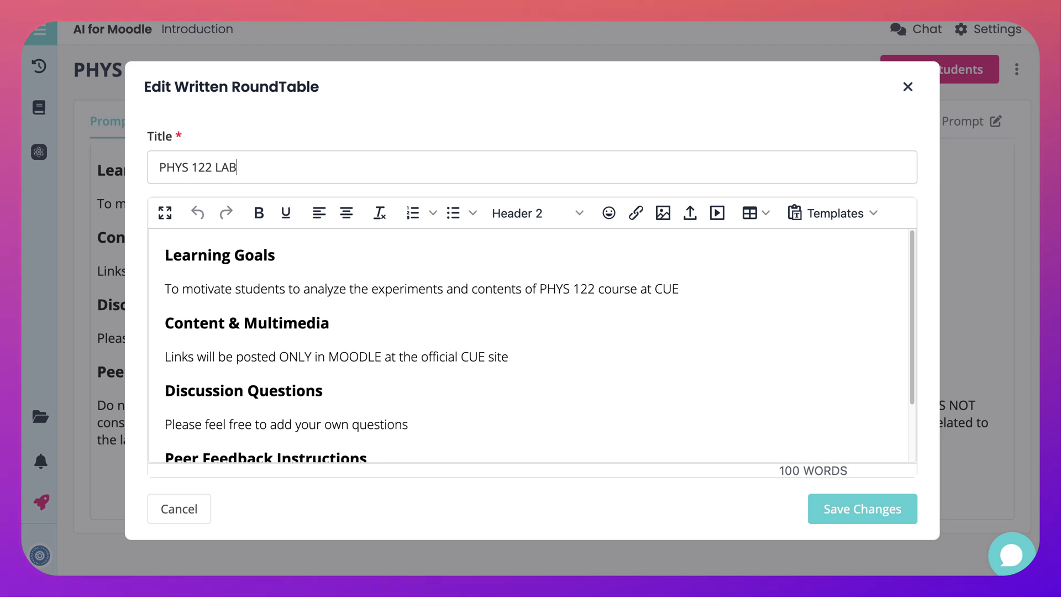
{"action": "left_click_drag", "start_coordinate": [372, 289], "coordinate": [443, 288]}
{"action": "type", "text": "AI for M"}
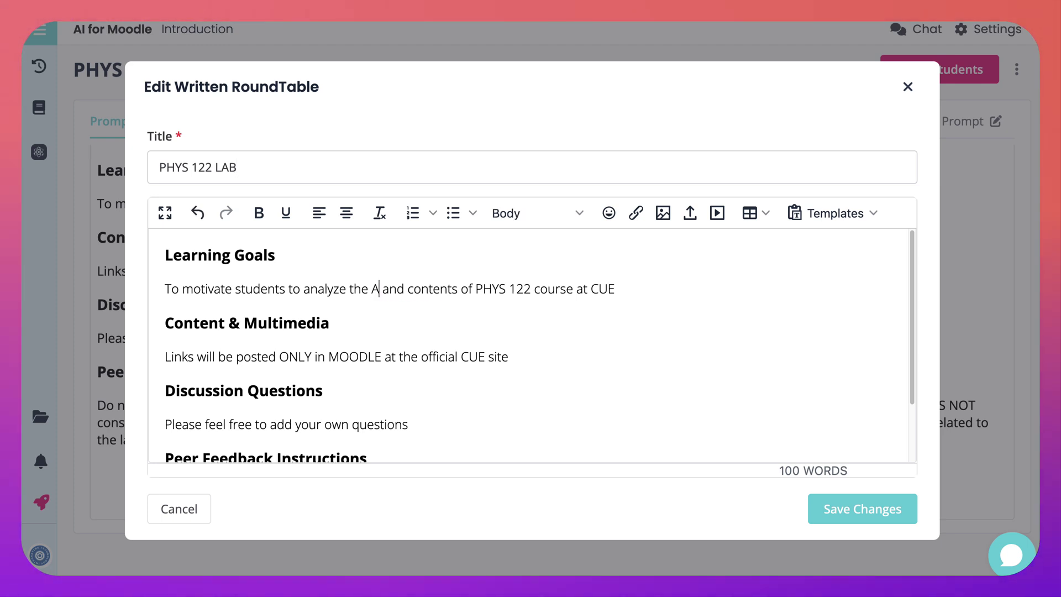
{"action": "type", "text": "oodle"}
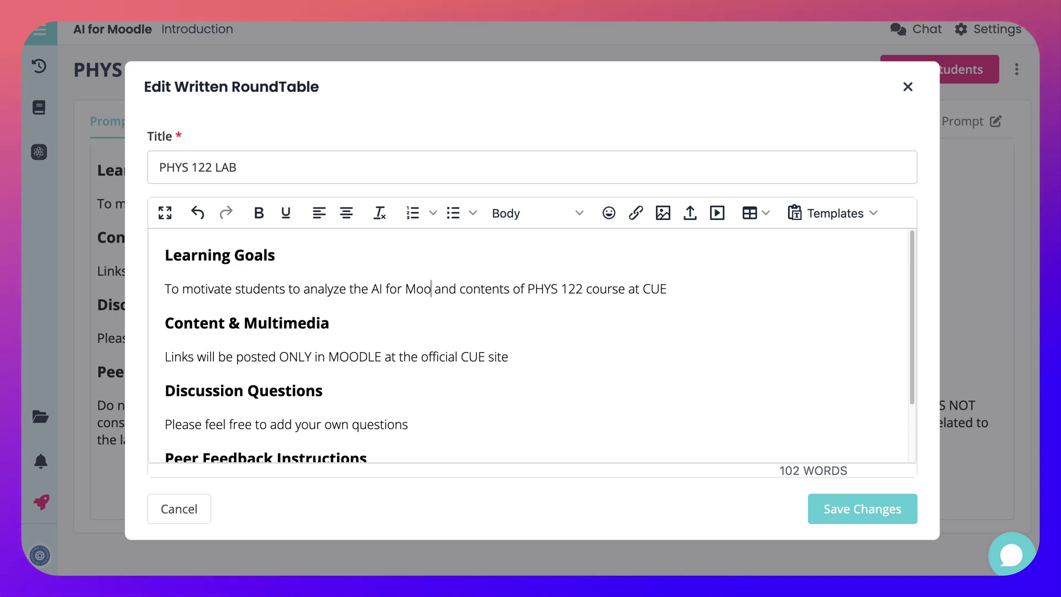
{"action": "type", "text": " activities"}
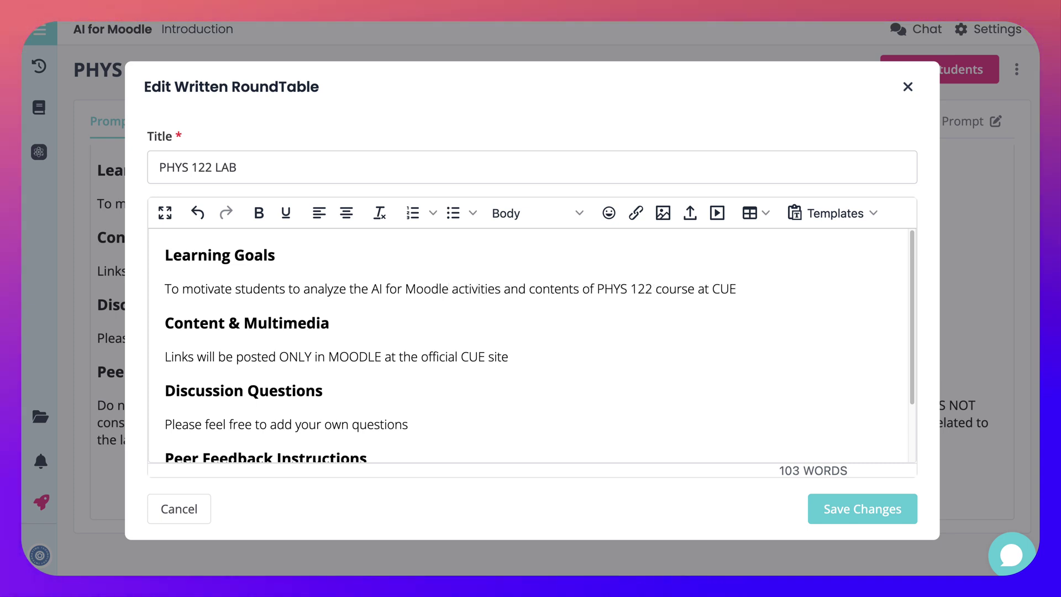
{"action": "left_click_drag", "start_coordinate": [501, 289], "coordinate": [737, 288]}
{"action": "type", "text": "and re"}
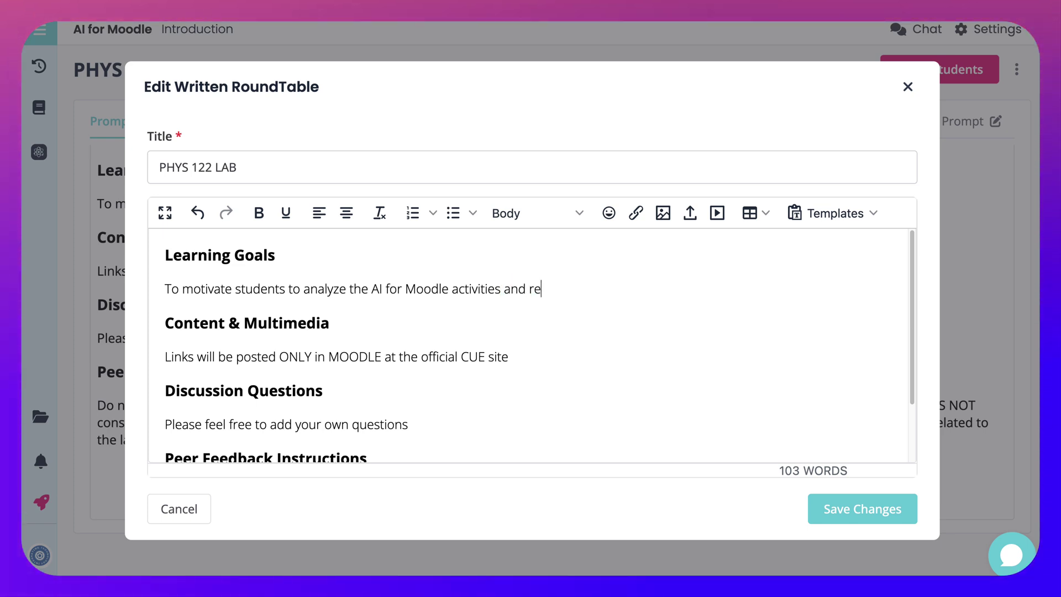
{"action": "type", "text": "so"}
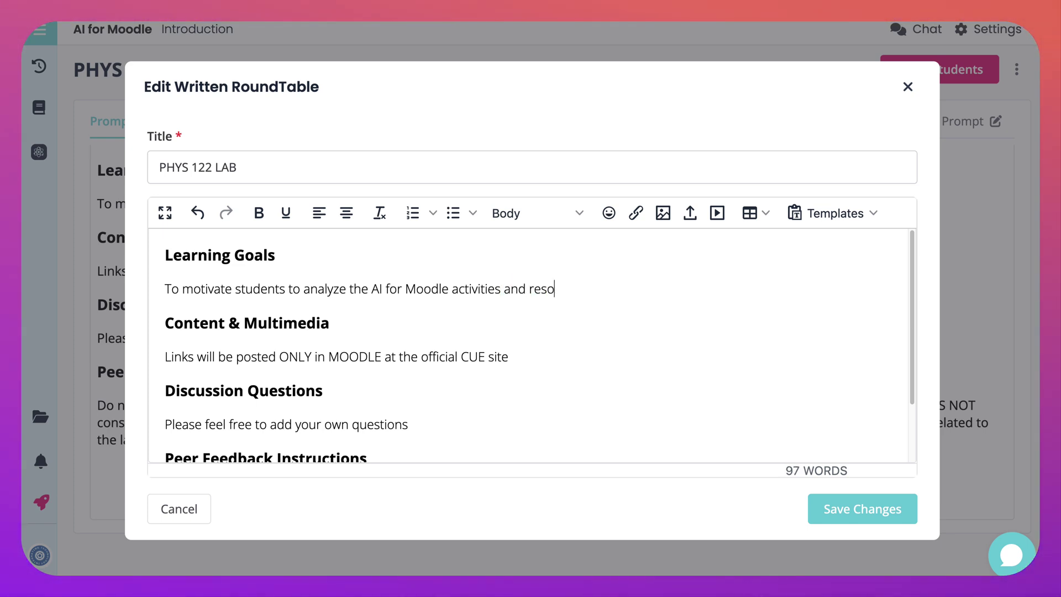
{"action": "type", "text": "urces."}
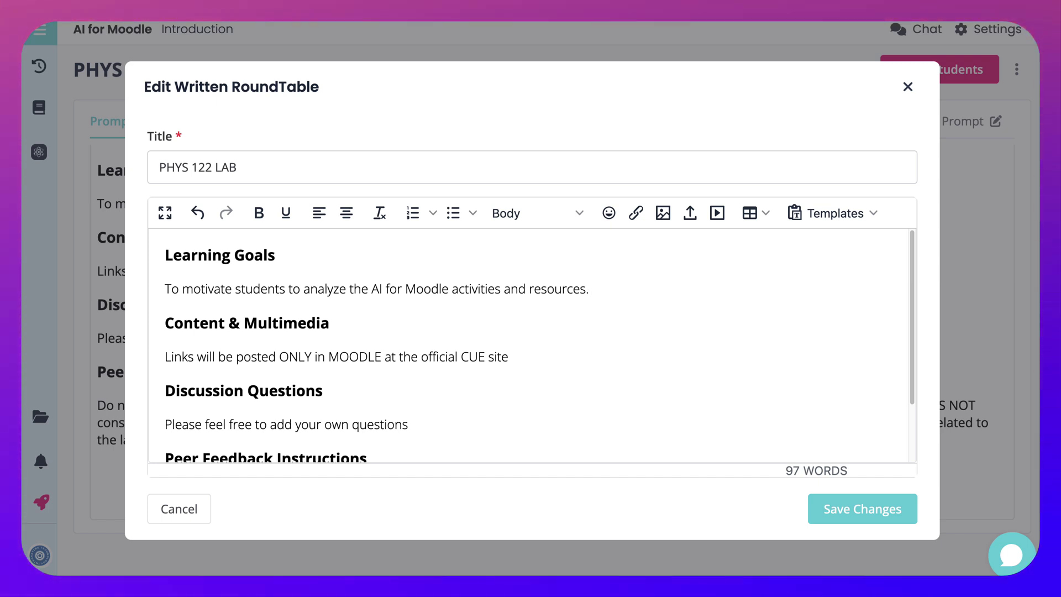
Step: Replace "CUE" with "Integrating Technology" in the Content & Multimedia sentence
{"action": "left_click_drag", "start_coordinate": [462, 356], "coordinate": [484, 357]}
{"action": "type", "text": "Integrat"}
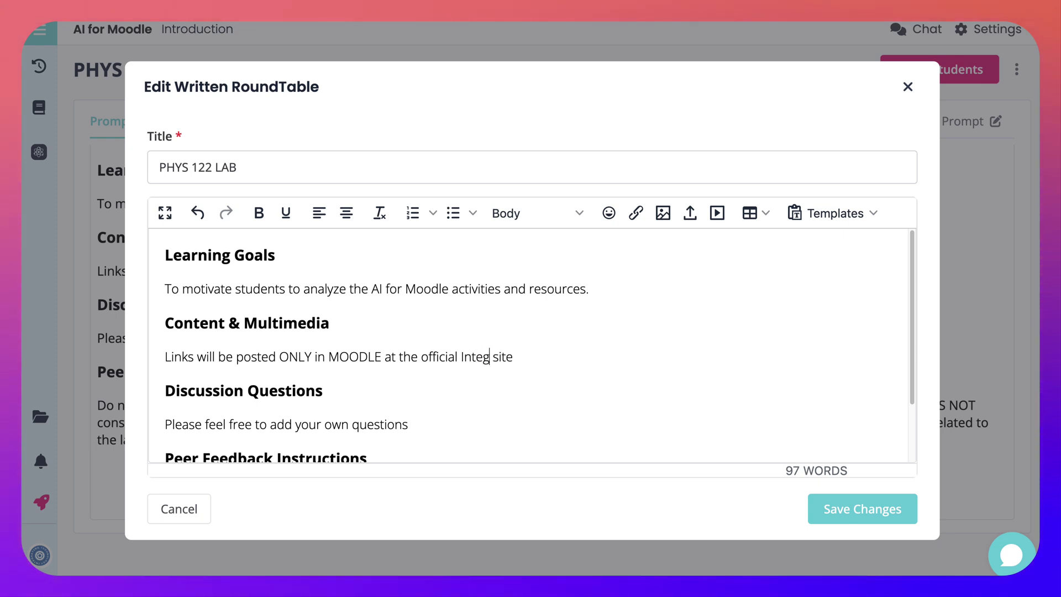
{"action": "type", "text": "ing Tech"}
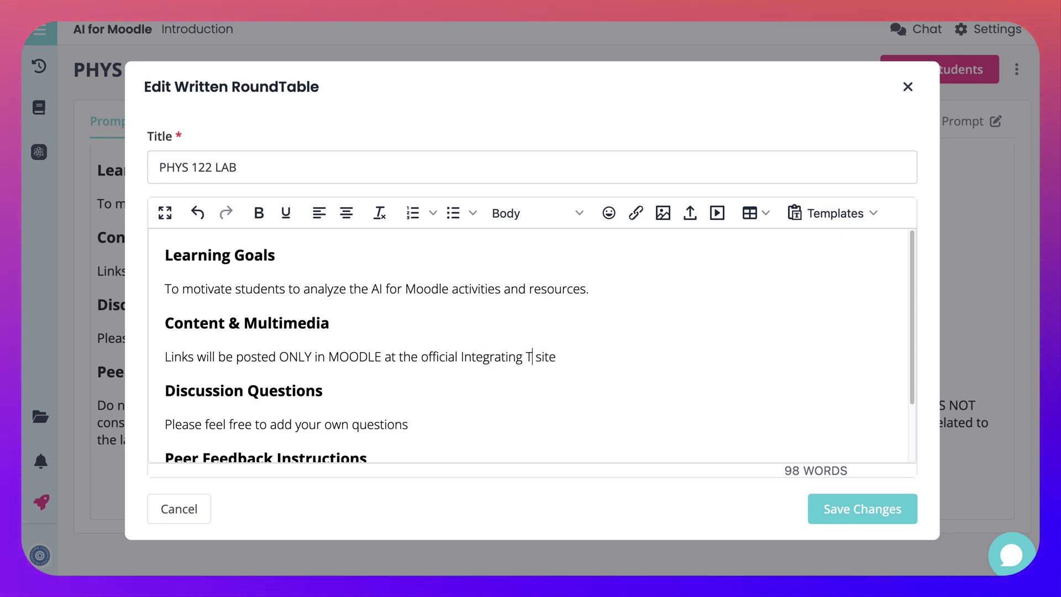
{"action": "type", "text": "nology"}
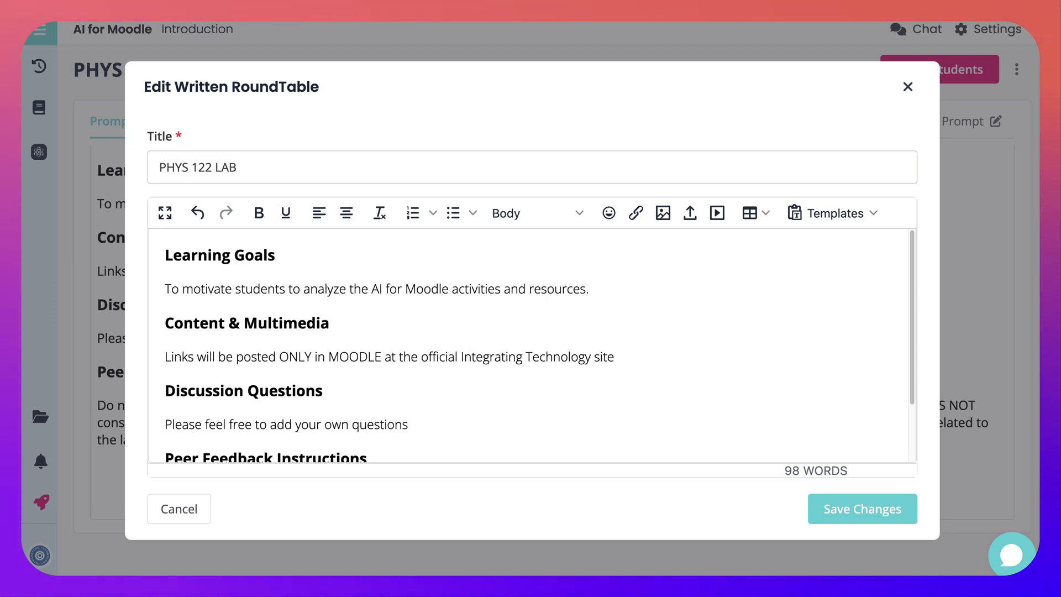
Step: In the Peer Feedback Instructions, change the hosting "CUE" to "Integrating Technology", delete "and CUE code of conduct" and save the prompt
{"action": "scroll", "coordinate": [531, 345], "scroll_direction": "down", "scroll_amount": 3}
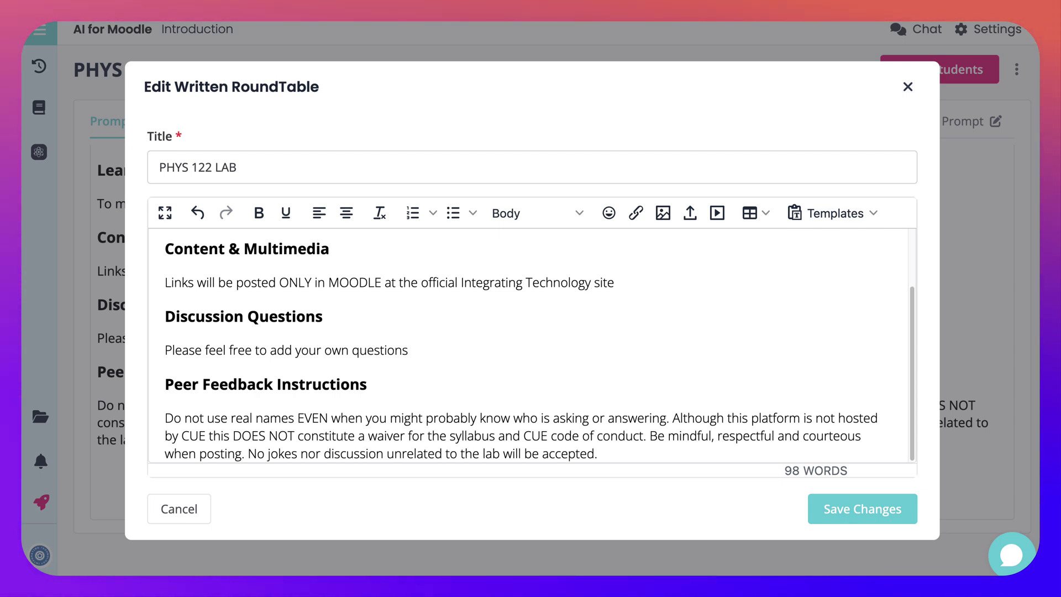
{"action": "left_click_drag", "start_coordinate": [182, 435], "coordinate": [199, 436]}
{"action": "type", "text": "Integrating "}
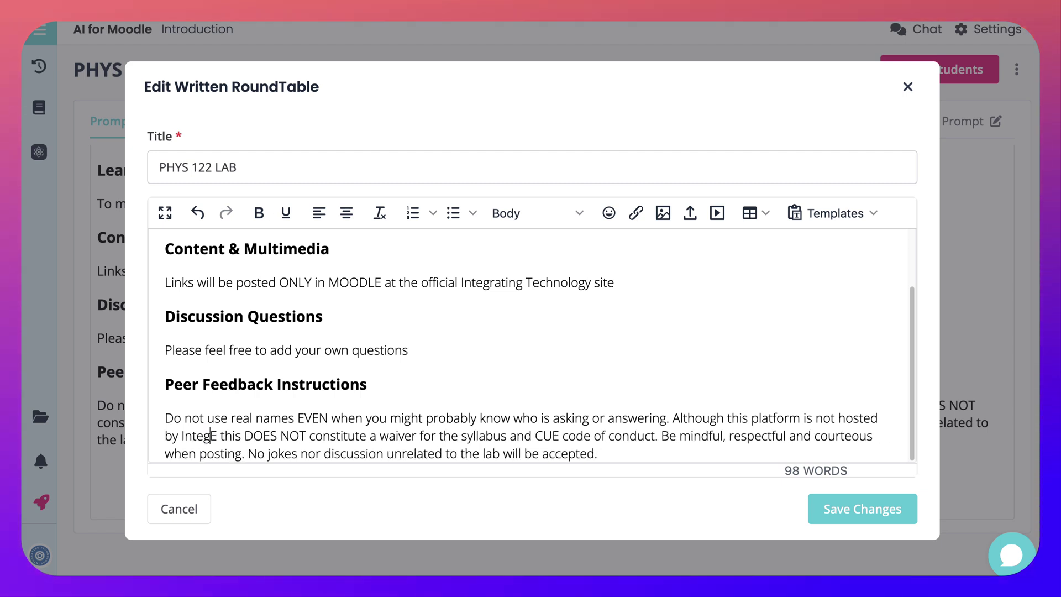
{"action": "type", "text": "Technology"}
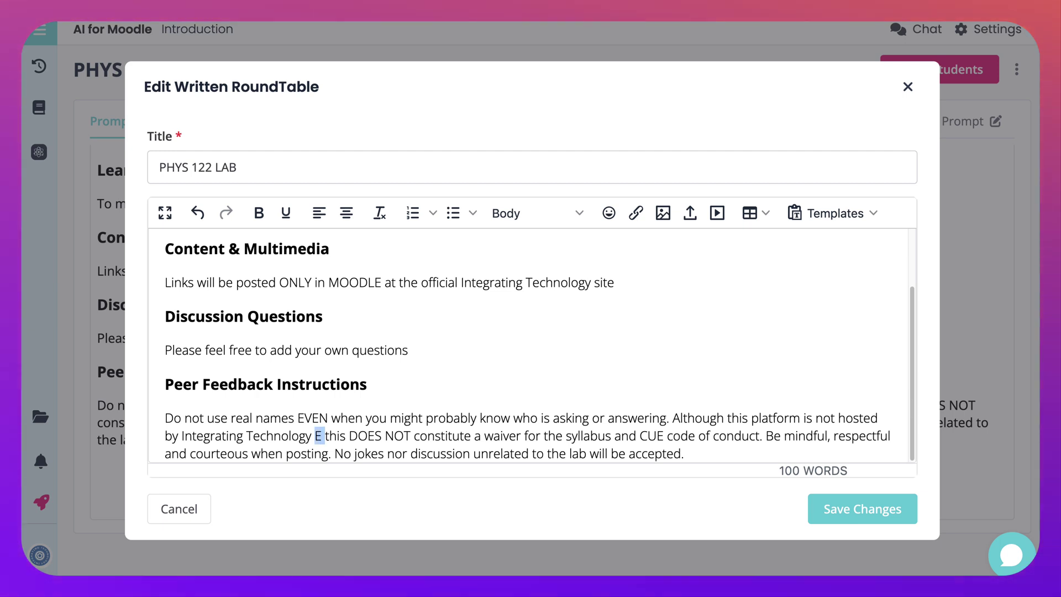
{"action": "key", "text": "BackSpace"}
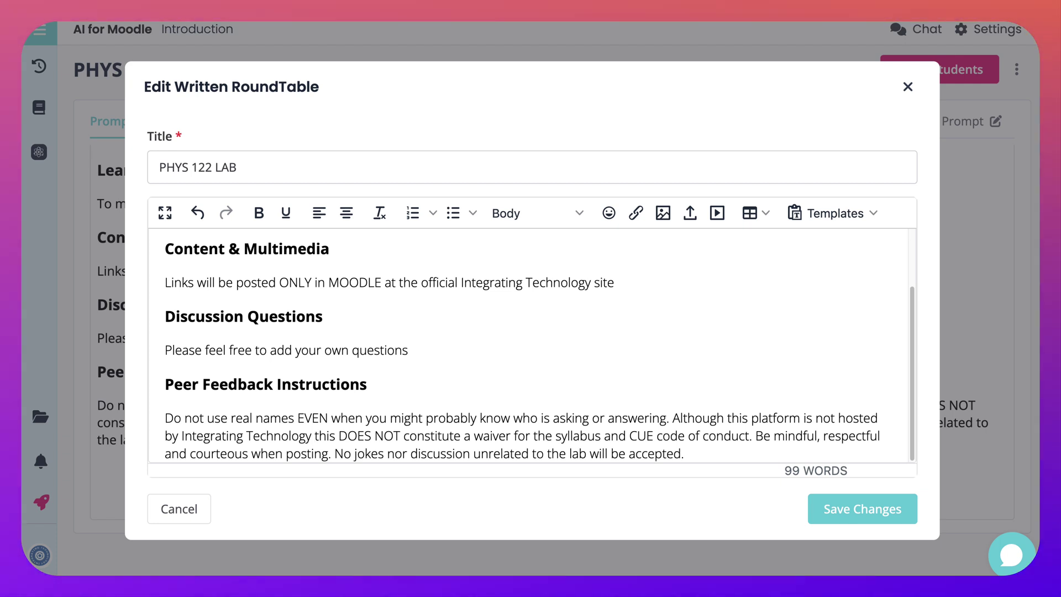
{"action": "left_click_drag", "start_coordinate": [629, 436], "coordinate": [646, 435]}
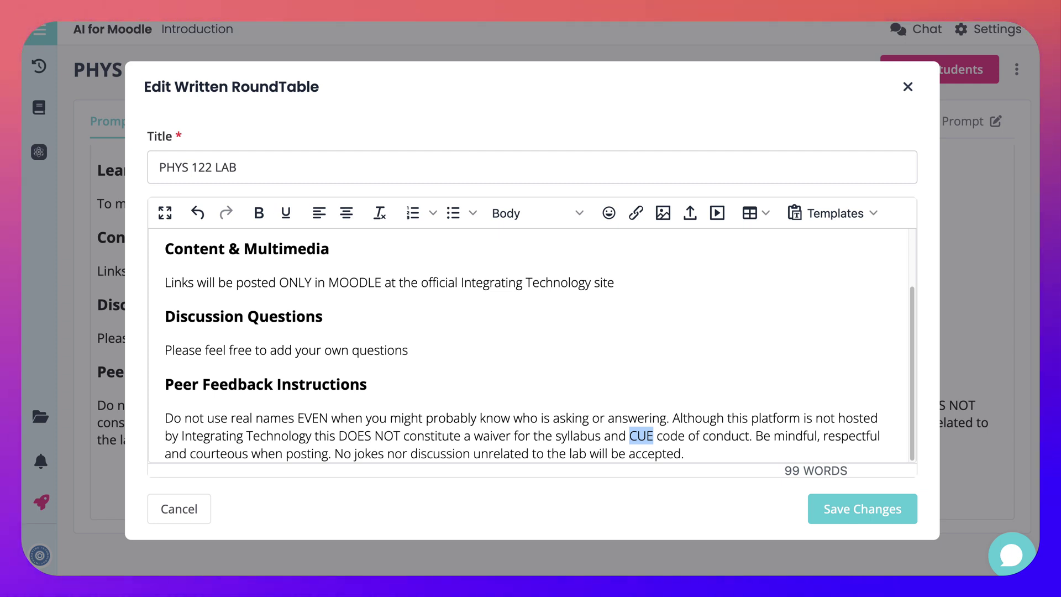
{"action": "left_click_drag", "start_coordinate": [602, 436], "coordinate": [749, 436]}
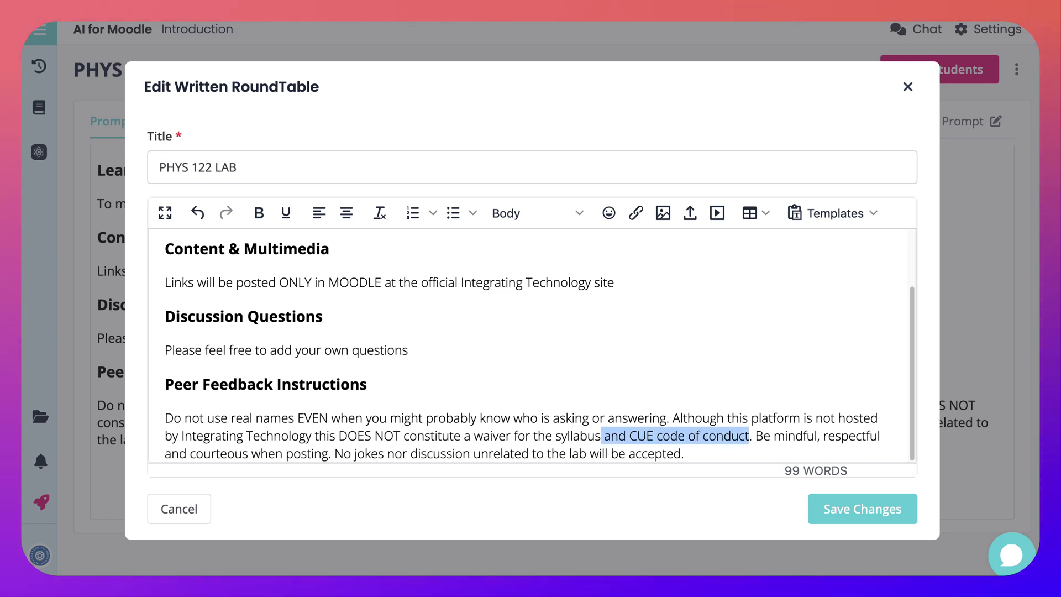
{"action": "key", "text": "BackSpace"}
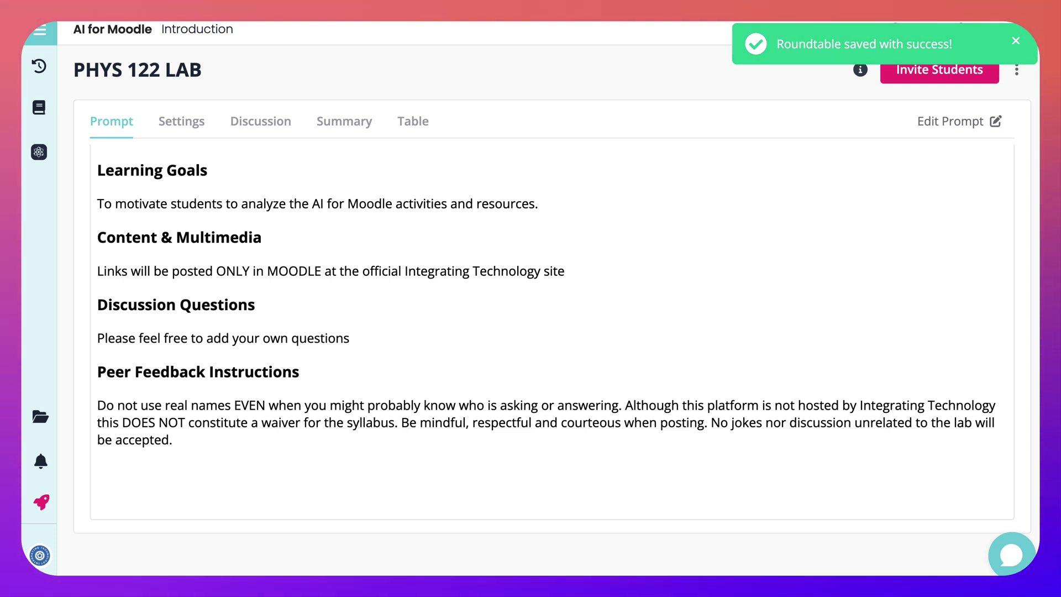
Step: Enable Email Notifications and Genie Feedback for the PHYS 122 LAB RoundTable and save the settings
{"action": "left_click", "coordinate": [181, 121]}
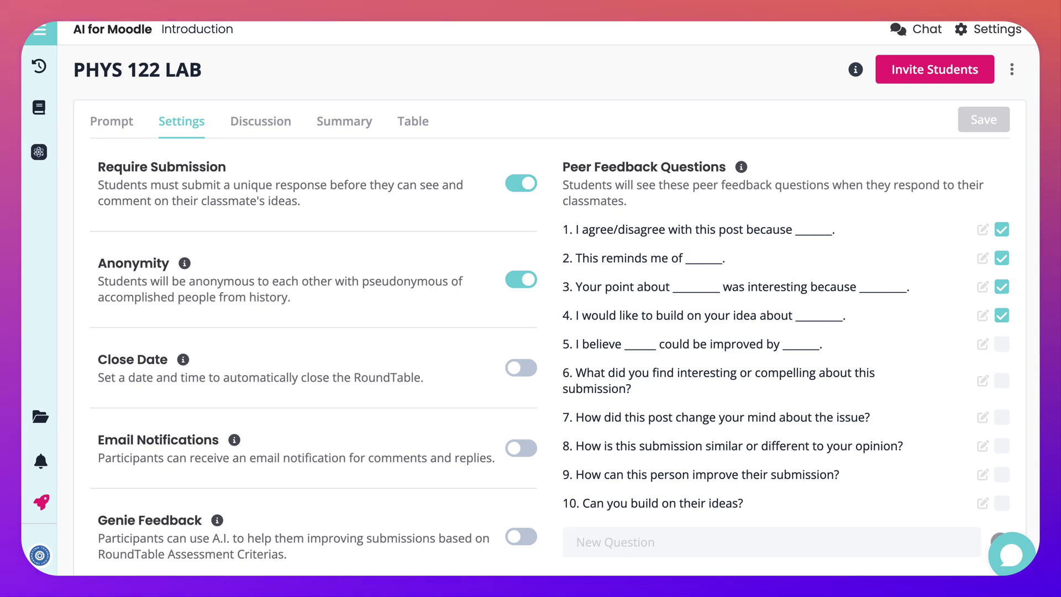
{"action": "left_click", "coordinate": [520, 447]}
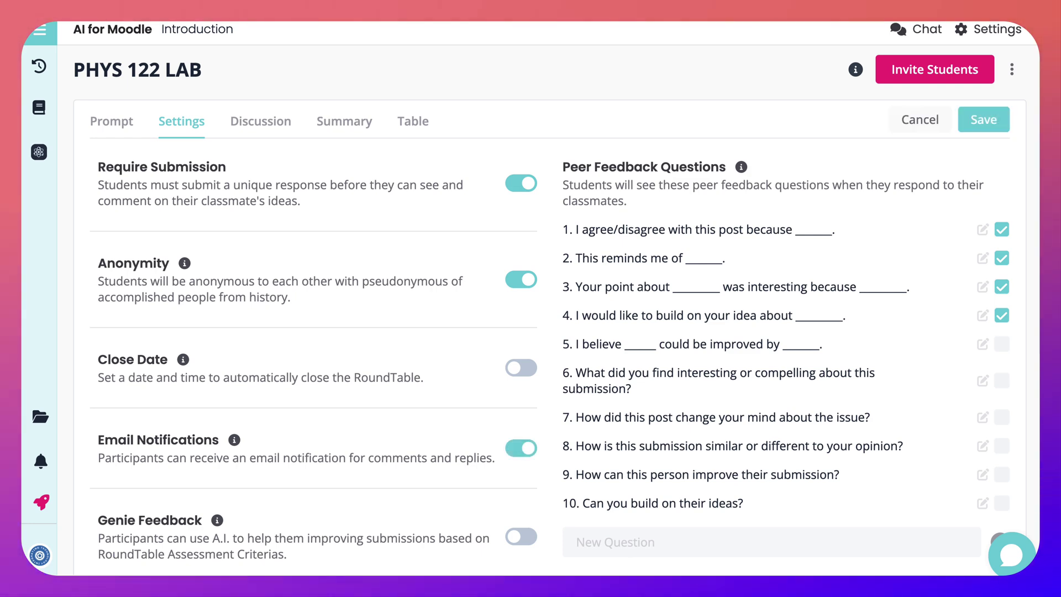
{"action": "scroll", "coordinate": [549, 309], "scroll_direction": "down", "scroll_amount": 3}
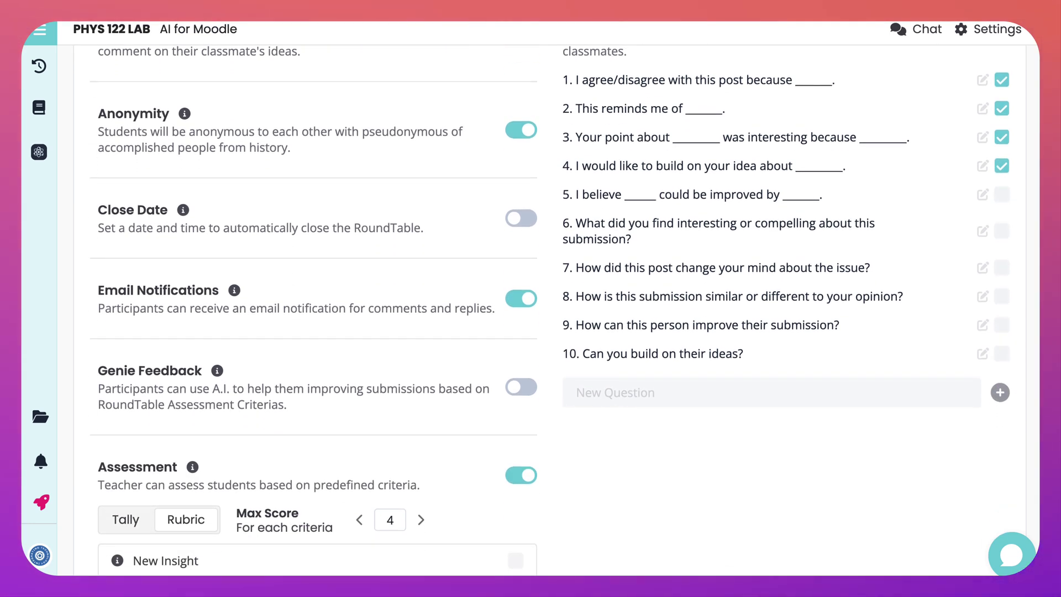
{"action": "left_click", "coordinate": [520, 387]}
{"action": "scroll", "coordinate": [548, 309], "scroll_direction": "down", "scroll_amount": 2}
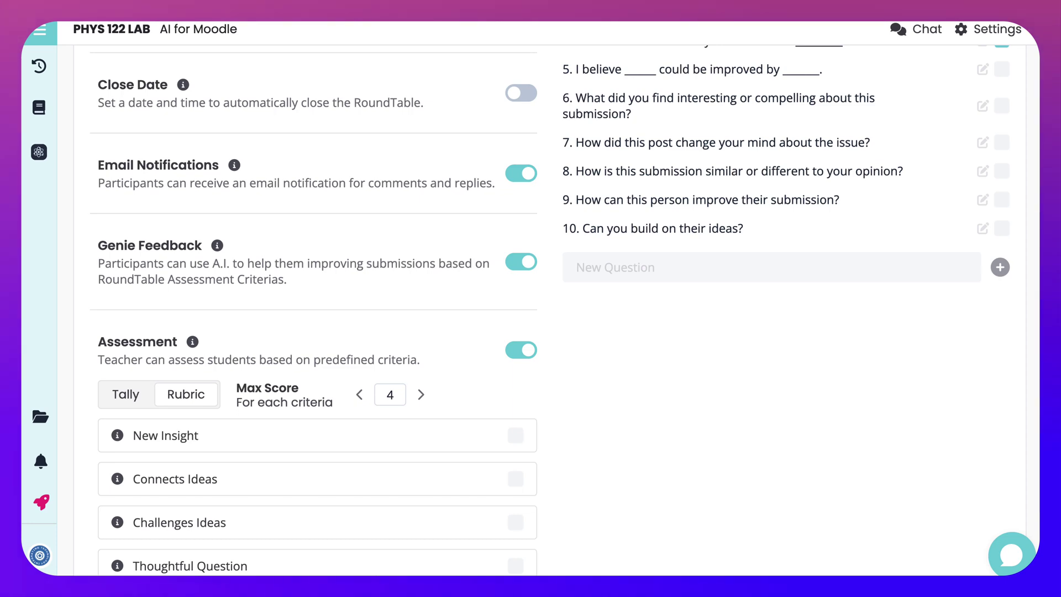
{"action": "scroll", "coordinate": [548, 304], "scroll_direction": "up", "scroll_amount": 5}
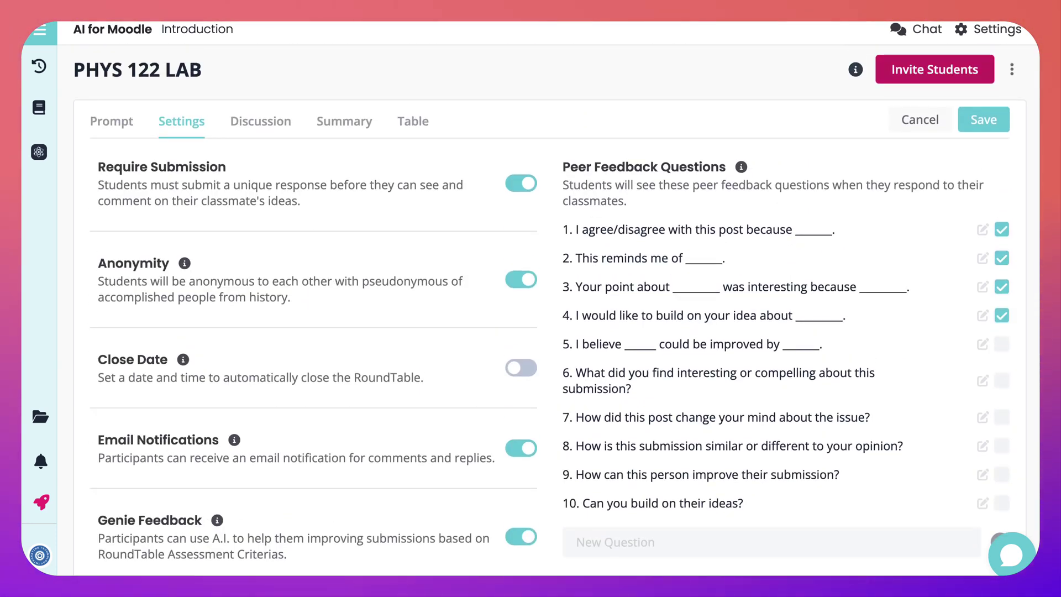
{"action": "left_click", "coordinate": [983, 120]}
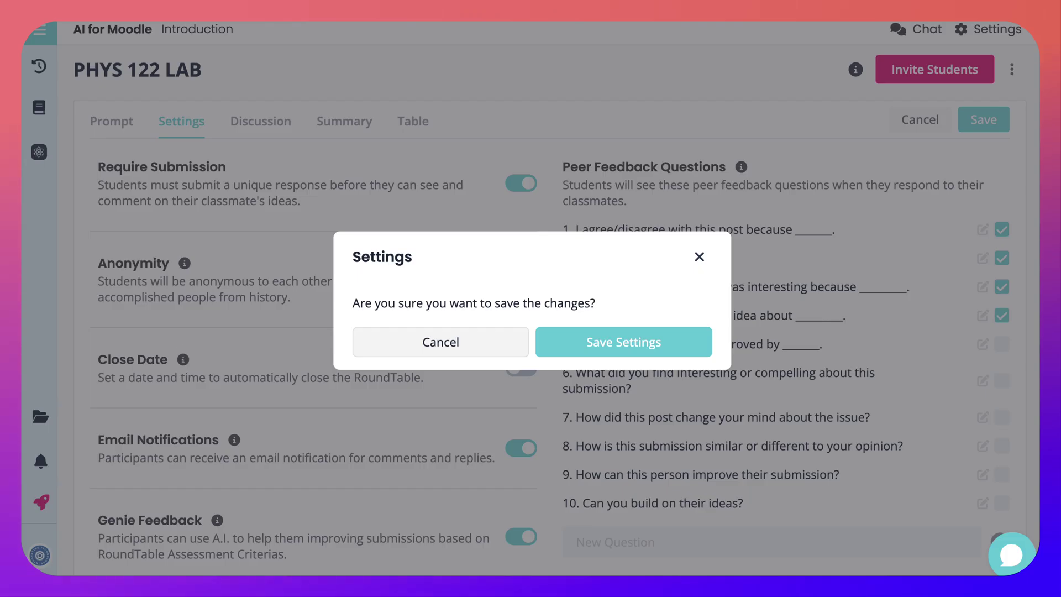
{"action": "left_click", "coordinate": [623, 341]}
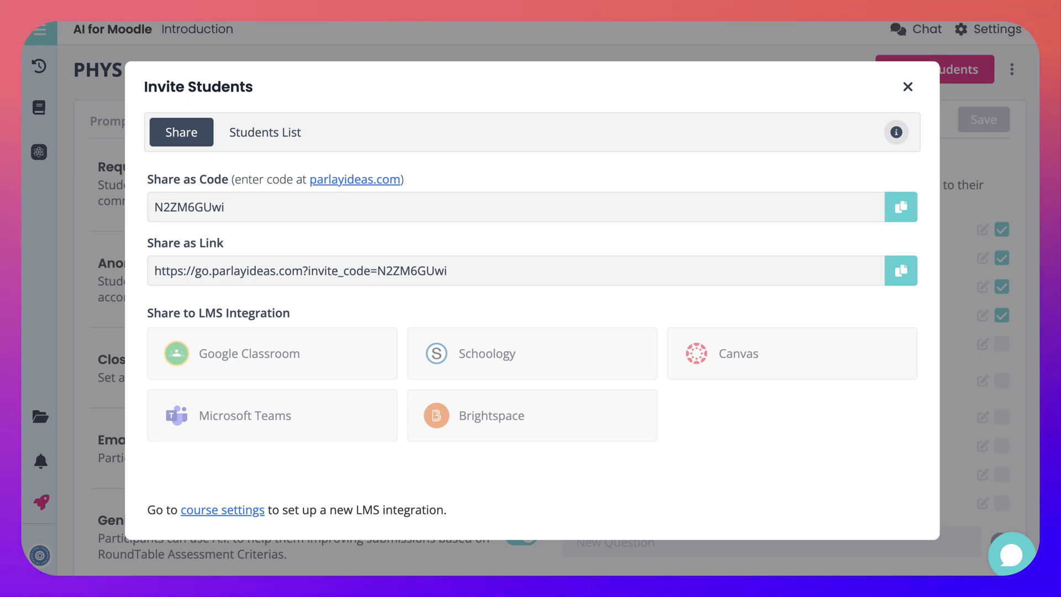
Step: Close the student invitation and rename the PHYS 122 LAB RoundTable as "AI for Moodle Course Development", saving the change
{"action": "left_click", "coordinate": [907, 86]}
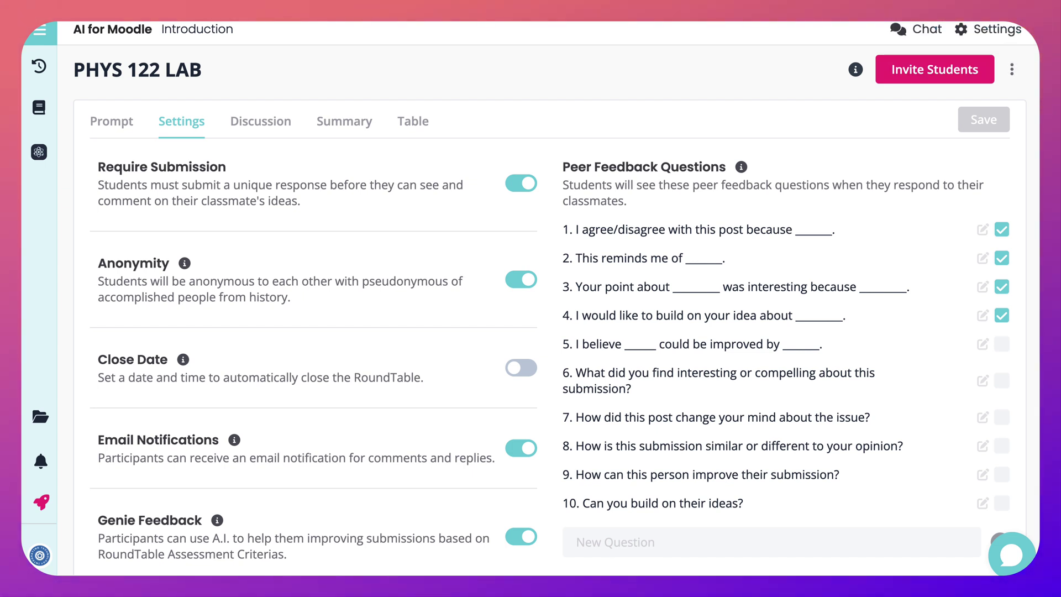
{"action": "left_click_drag", "start_coordinate": [203, 69], "coordinate": [74, 69]}
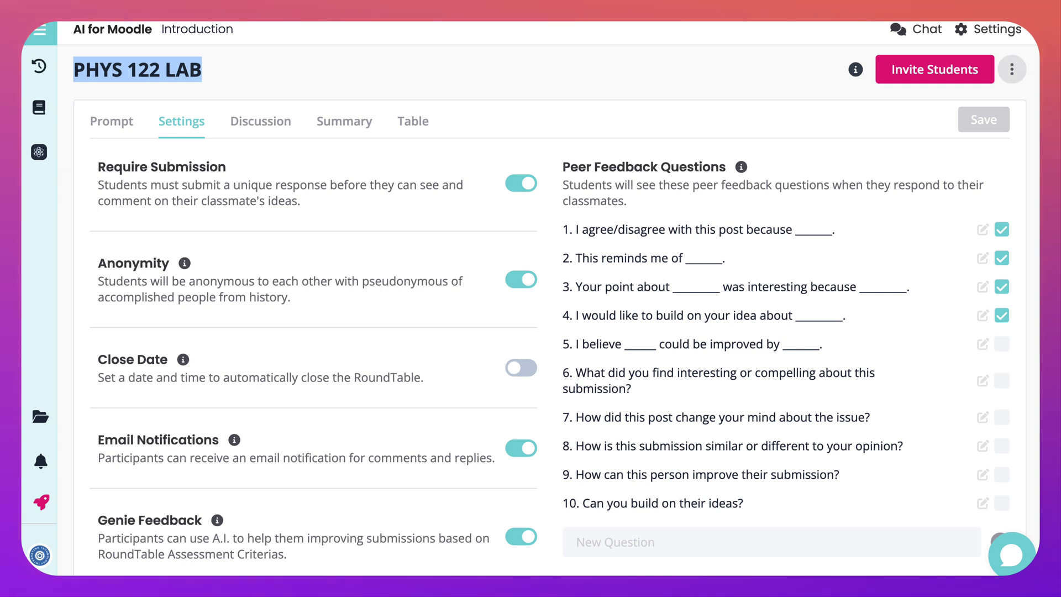
{"action": "left_click", "coordinate": [1012, 69]}
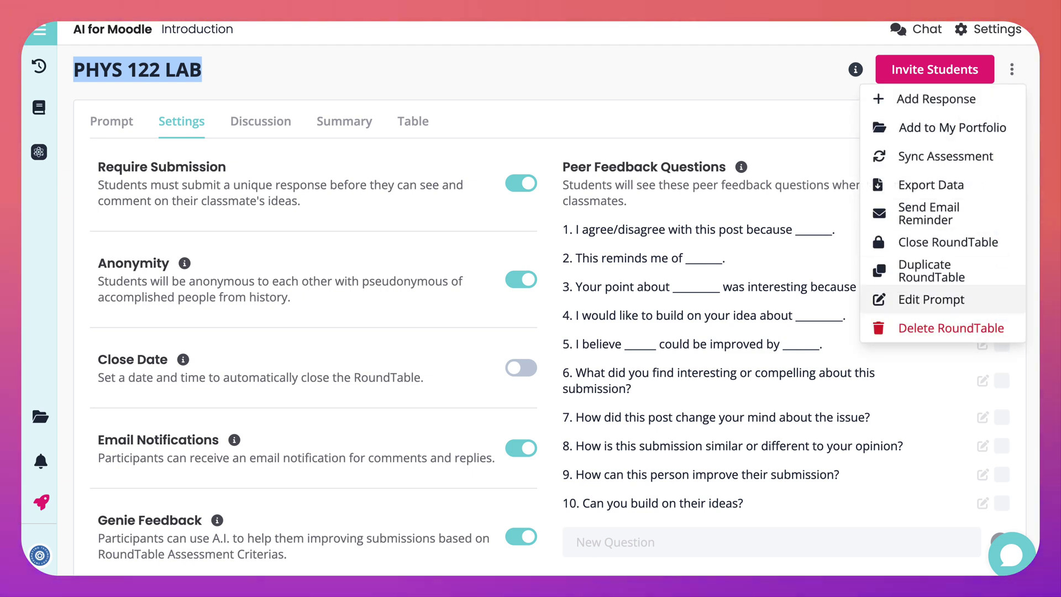
{"action": "left_click", "coordinate": [931, 299]}
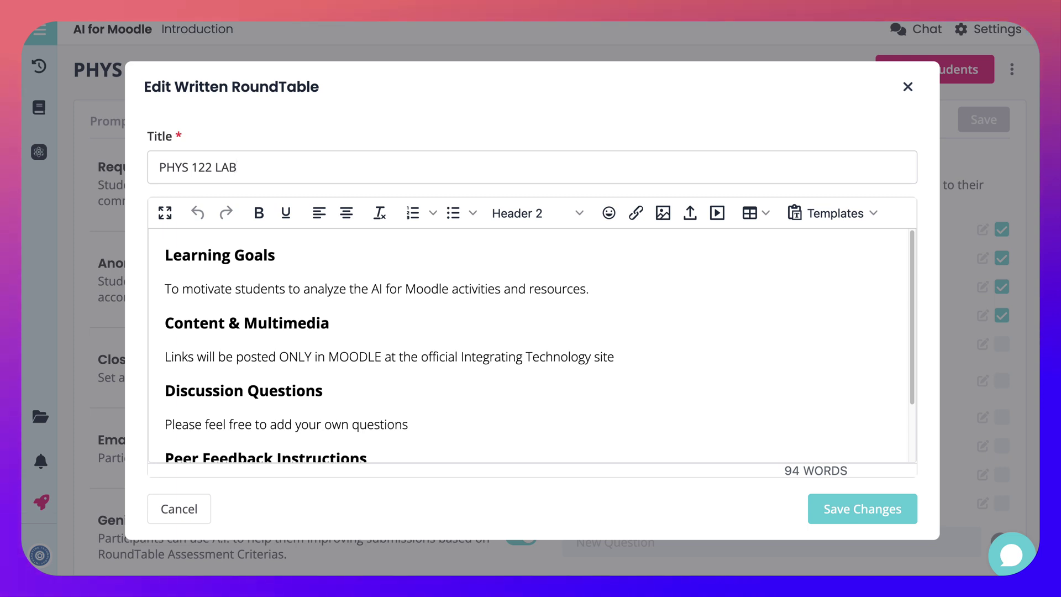
{"action": "left_click_drag", "start_coordinate": [236, 167], "coordinate": [159, 167]}
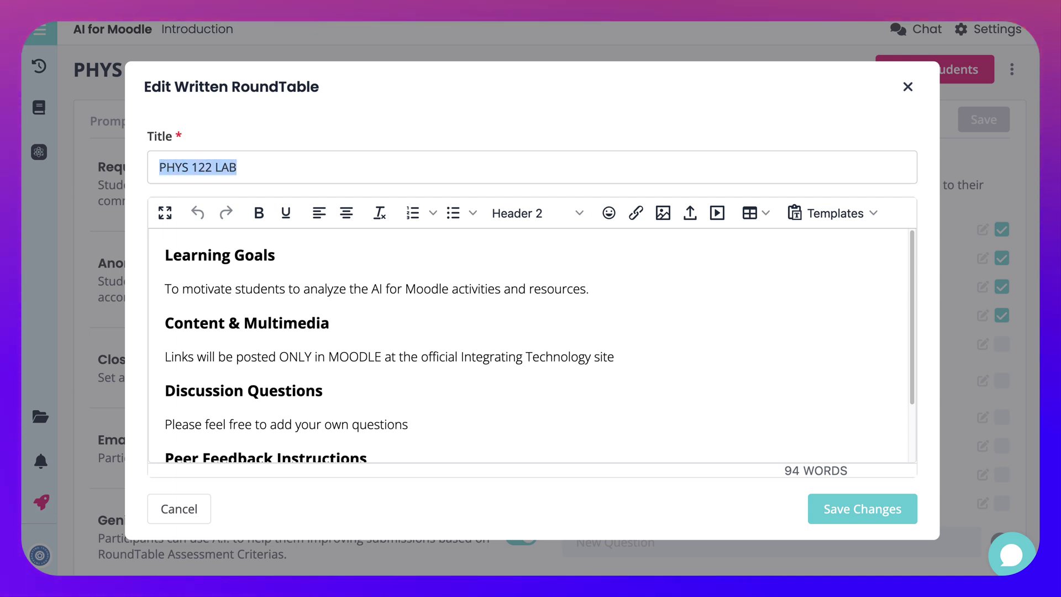
{"action": "type", "text": "M"}
{"action": "key", "text": "BackSpace"}
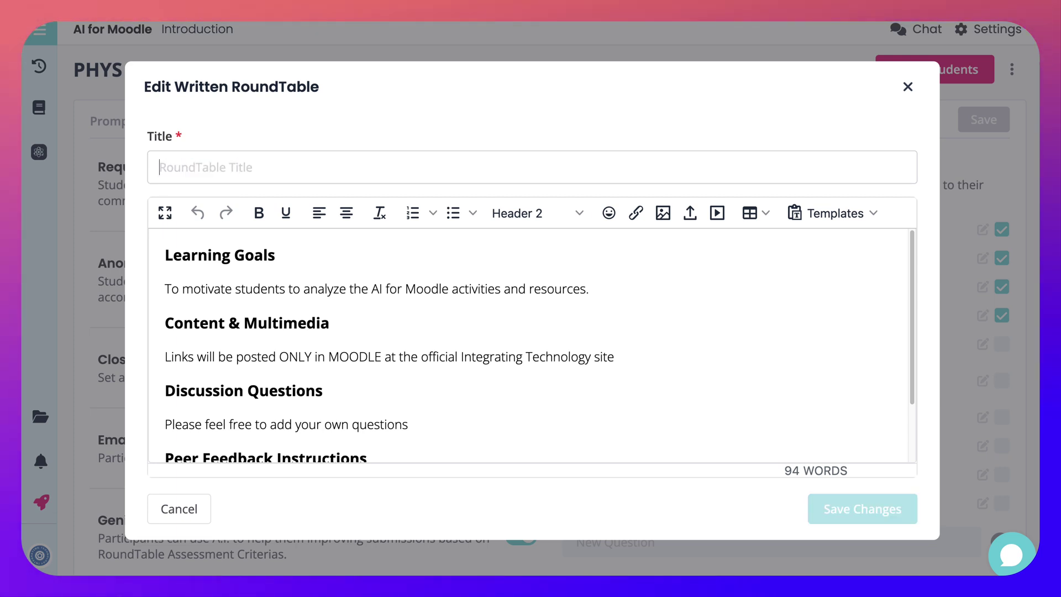
{"action": "type", "text": "AI for Mo"}
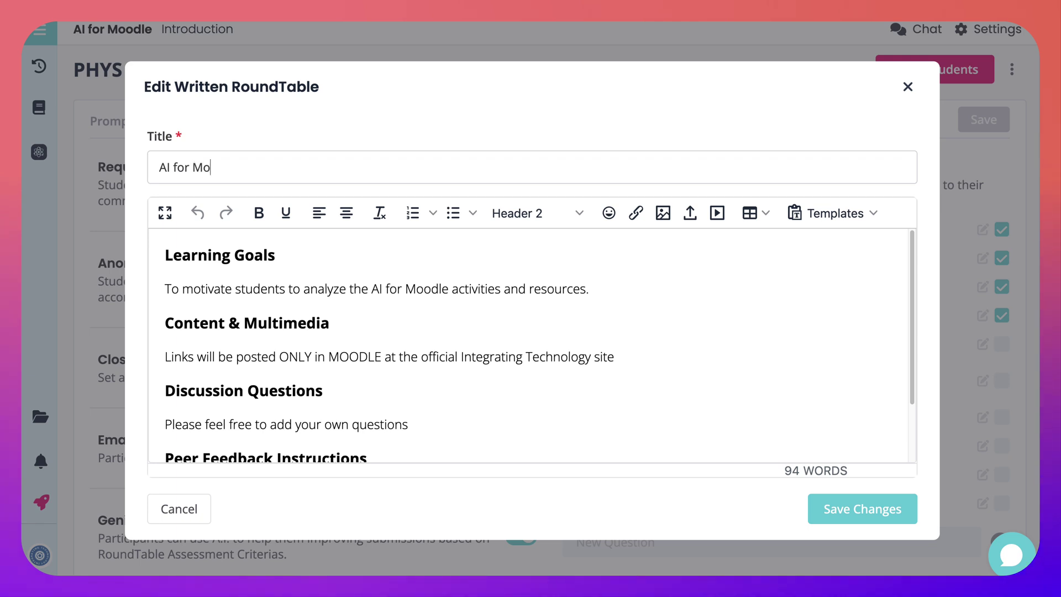
{"action": "type", "text": "odle"}
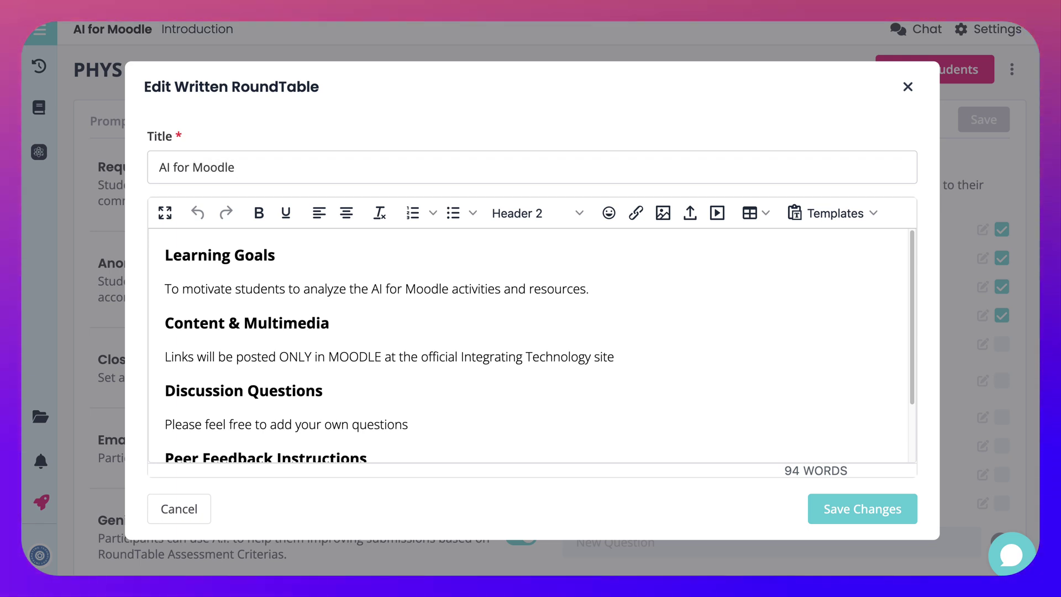
{"action": "type", "text": " co"}
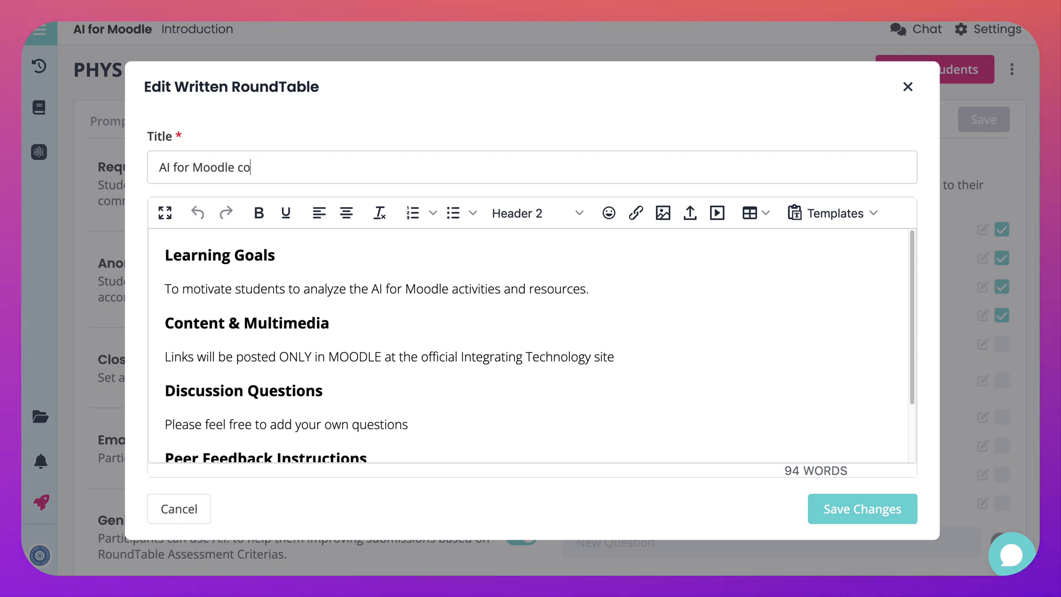
{"action": "type", "text": " Coju"}
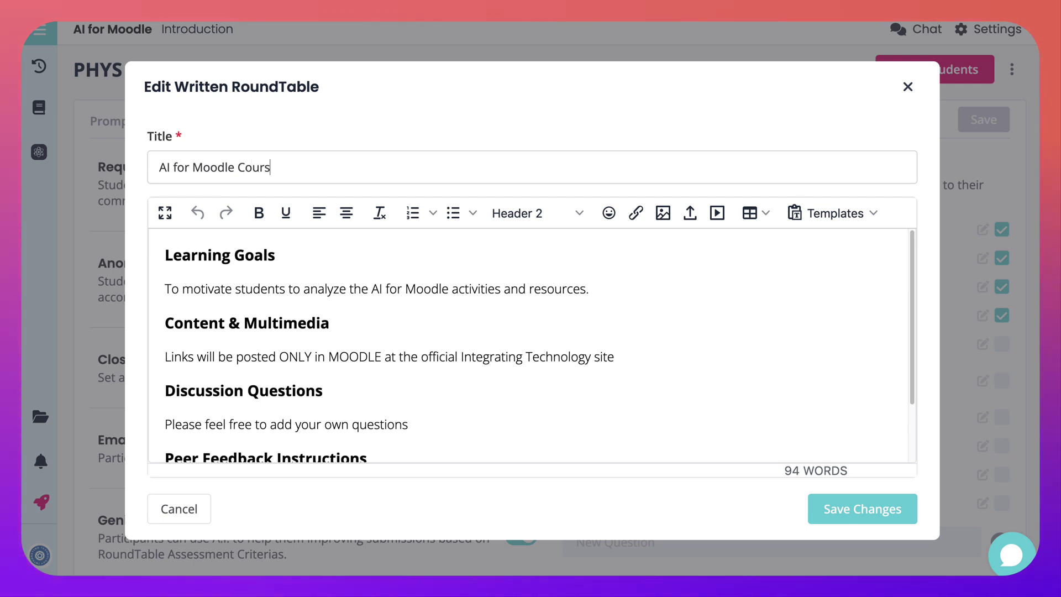
{"action": "type", "text": "urse Development"}
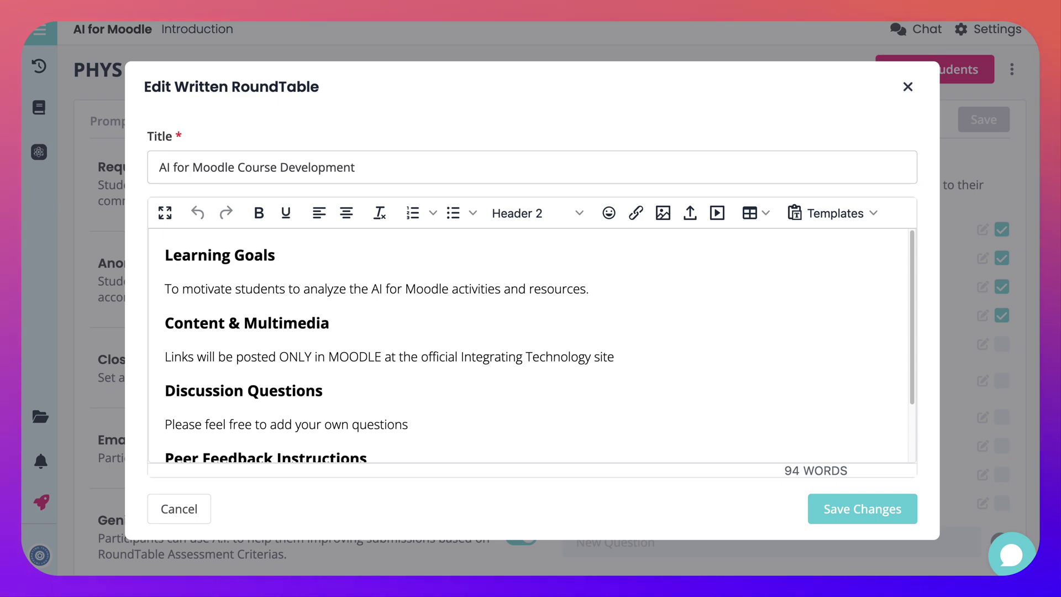
{"action": "key", "text": "Return"}
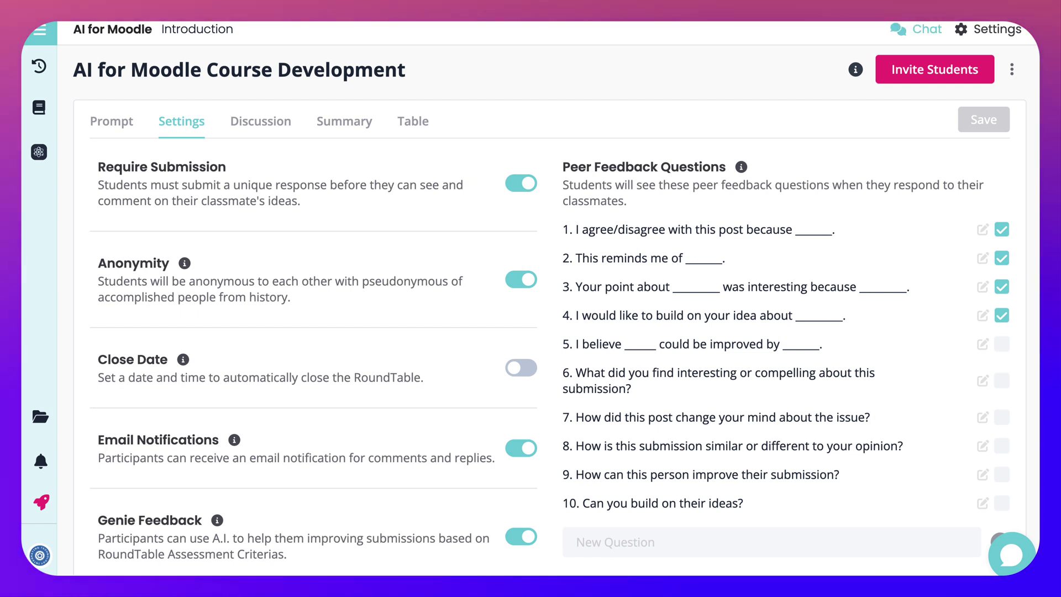
Step: Send the message "Hello" in the Course Chat and look at the chat's options for blocking students and clearing messages
{"action": "left_click", "coordinate": [919, 29]}
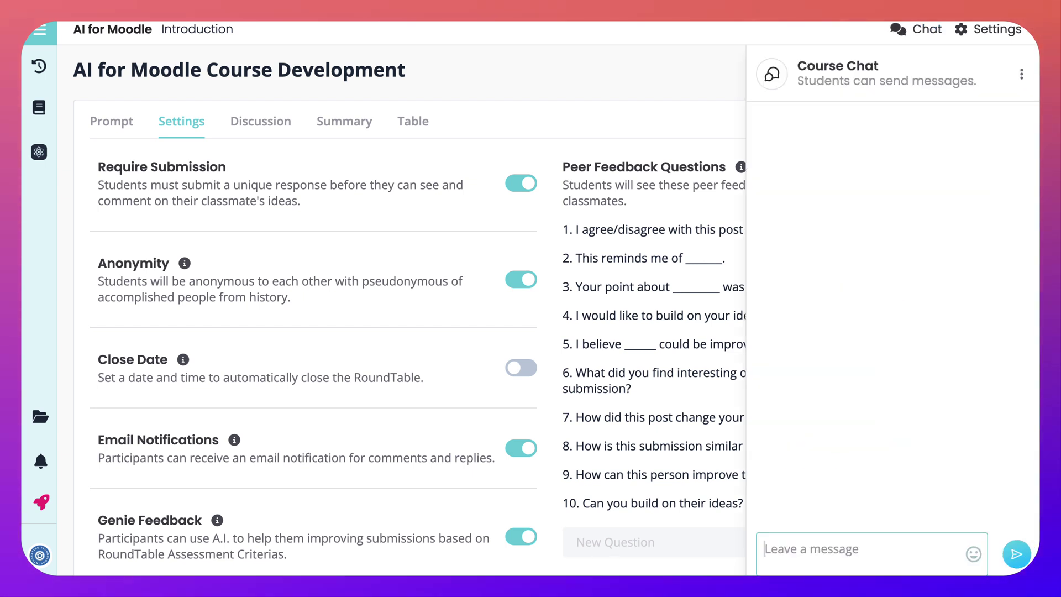
{"action": "type", "text": "Hello"}
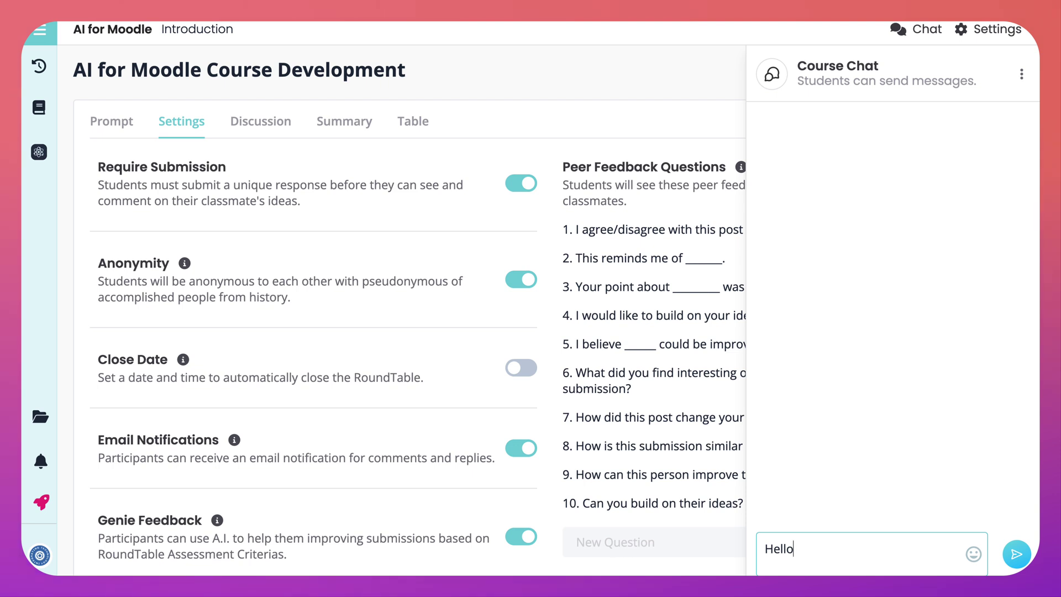
{"action": "key", "text": "Return"}
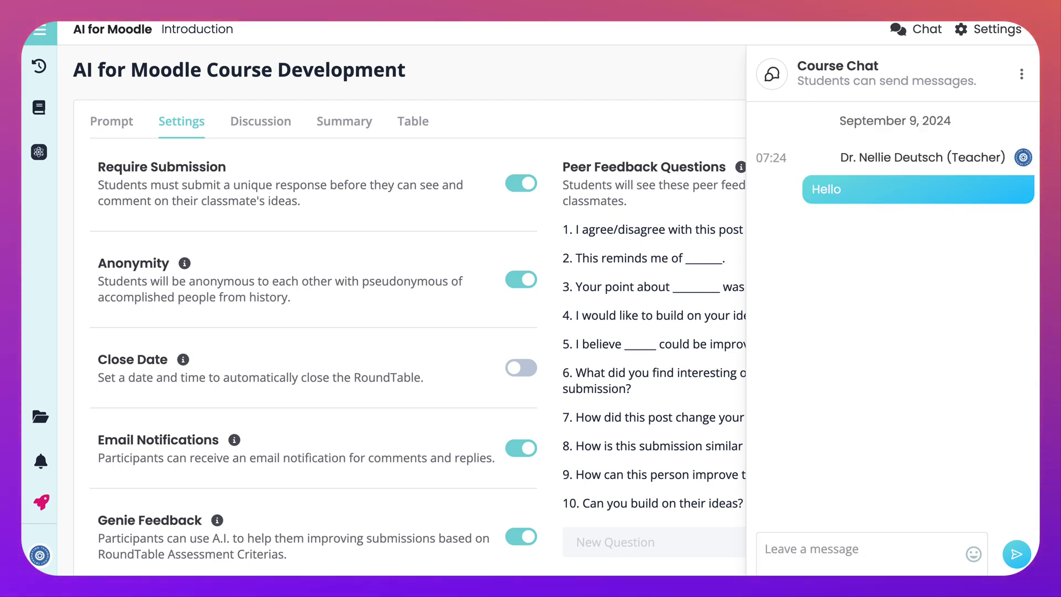
{"action": "left_click", "coordinate": [1021, 74]}
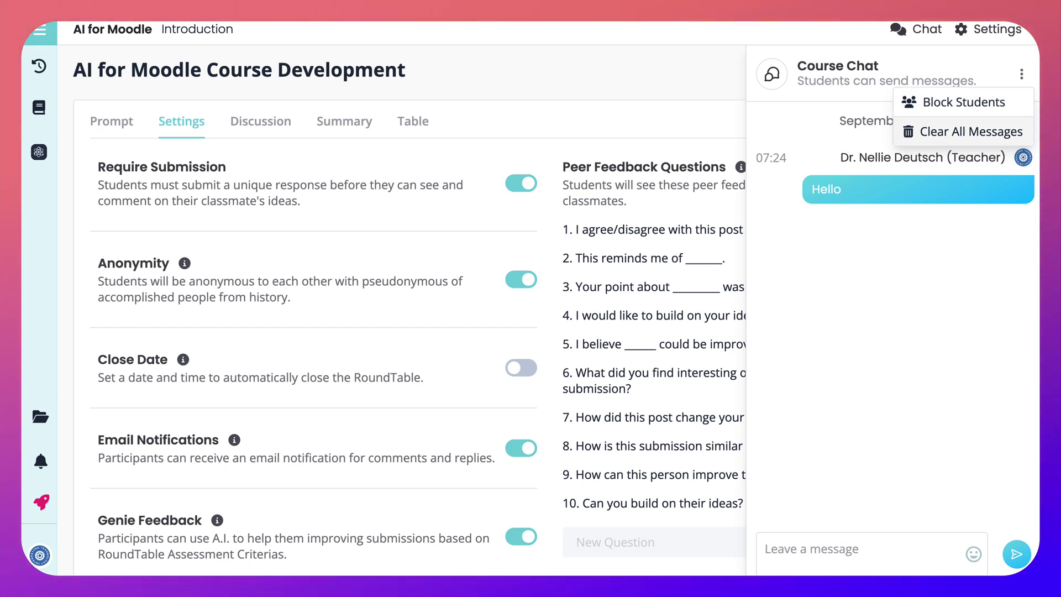
{"action": "key", "text": "Escape"}
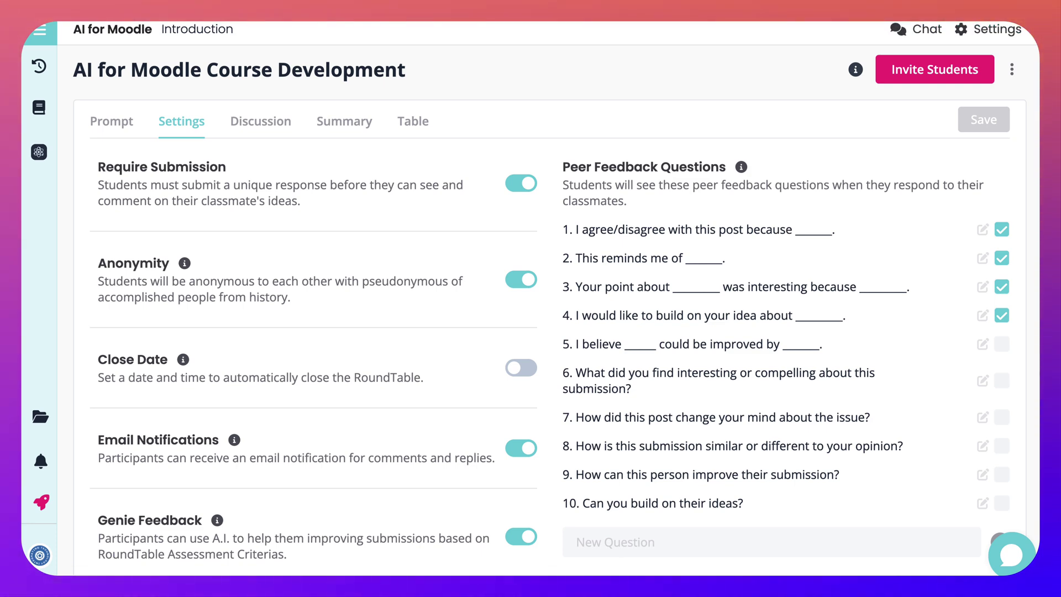
Step: Return to the Parlay Dashboard from Parlay Universe and show the recent RoundTables as a participant
{"action": "left_click", "coordinate": [39, 30]}
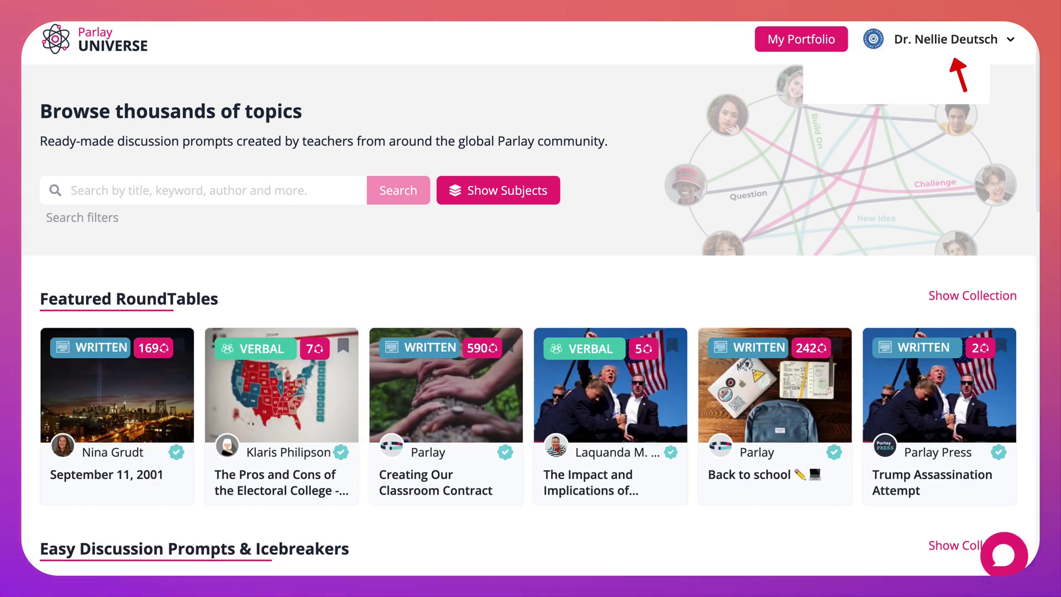
{"action": "left_click", "coordinate": [954, 39]}
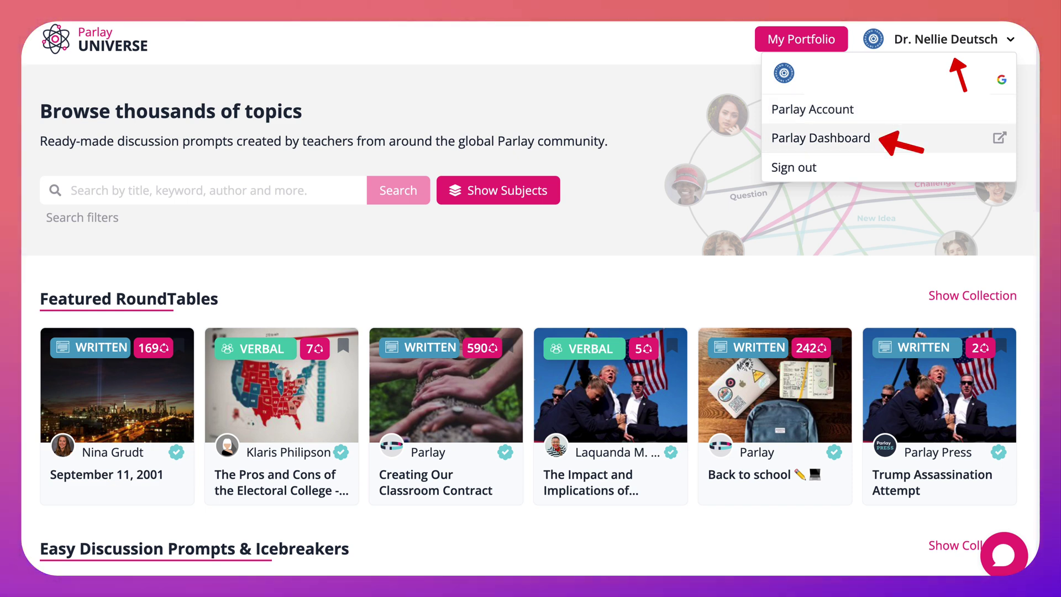
{"action": "left_click", "coordinate": [820, 137]}
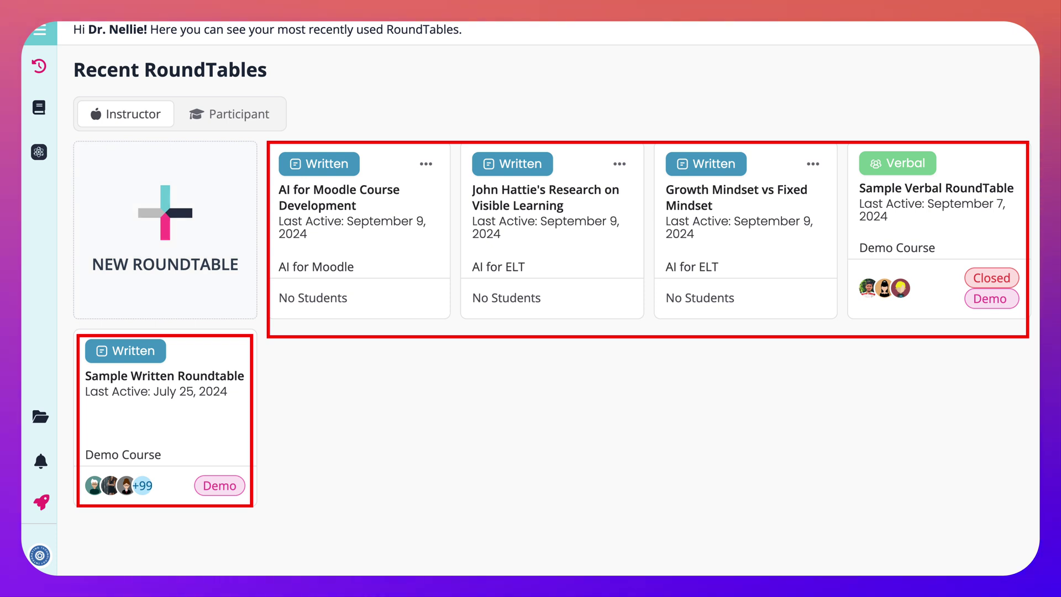
{"action": "left_click", "coordinate": [229, 114]}
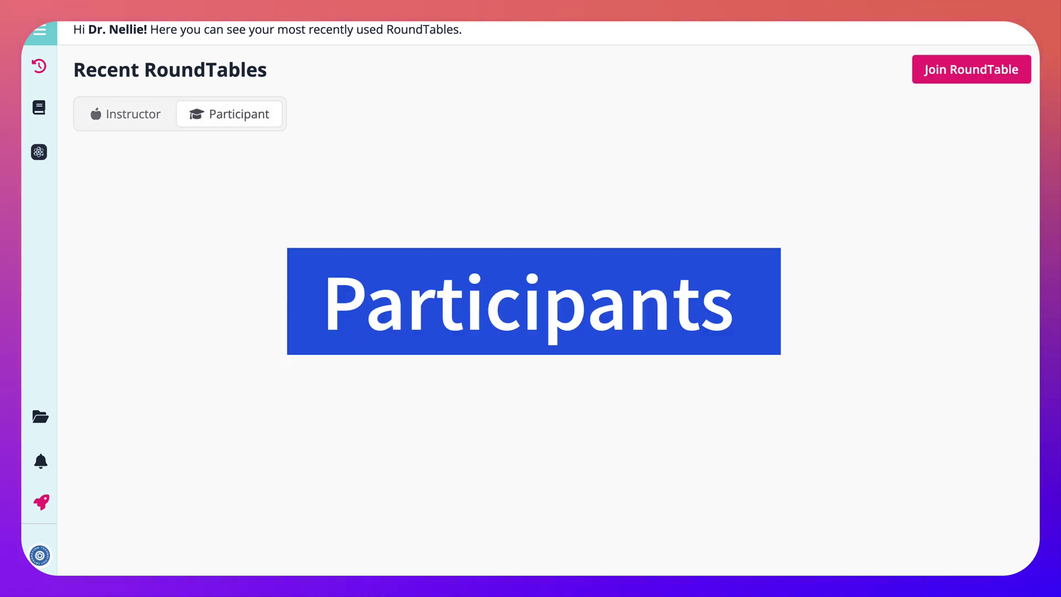